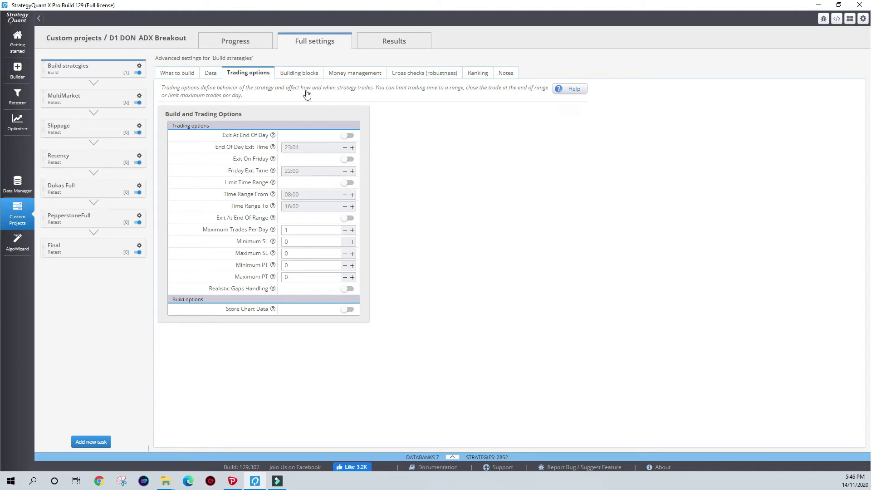
Open the building blocks settings and look through the predefined signals for the enabled conditions
key(ctrl+Tab)
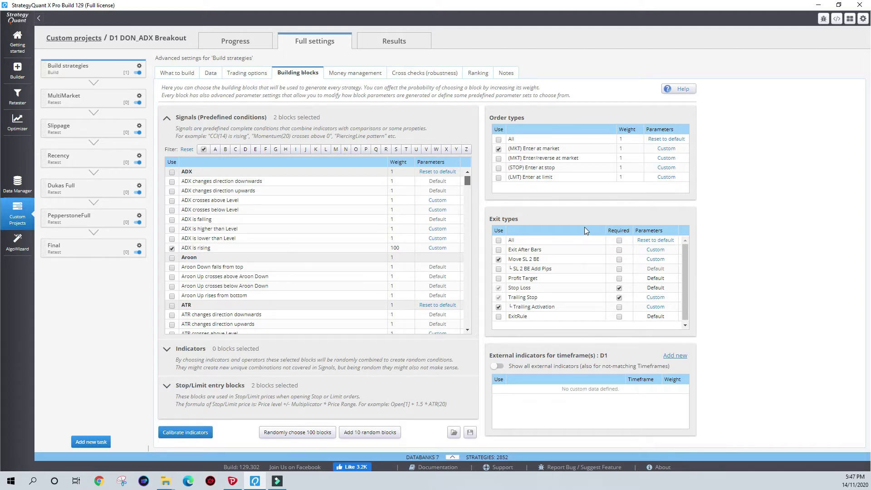
scroll(318, 250, down, 10)
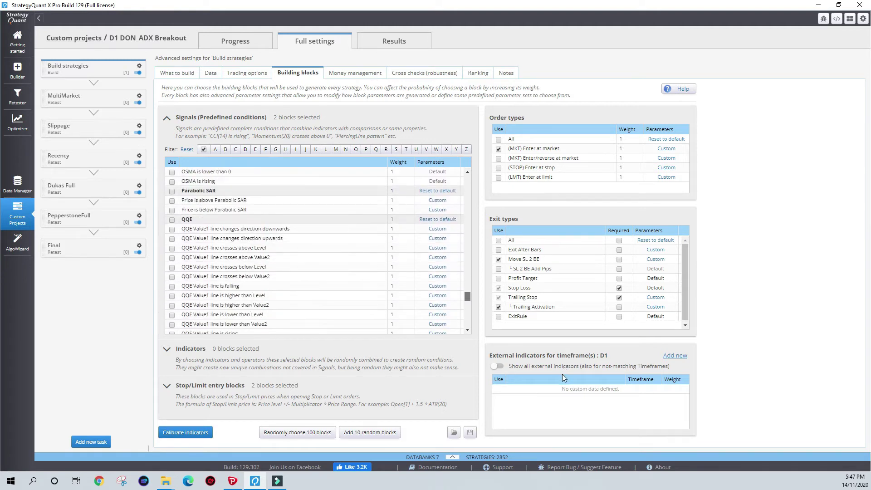
scroll(318, 250, up, 10)
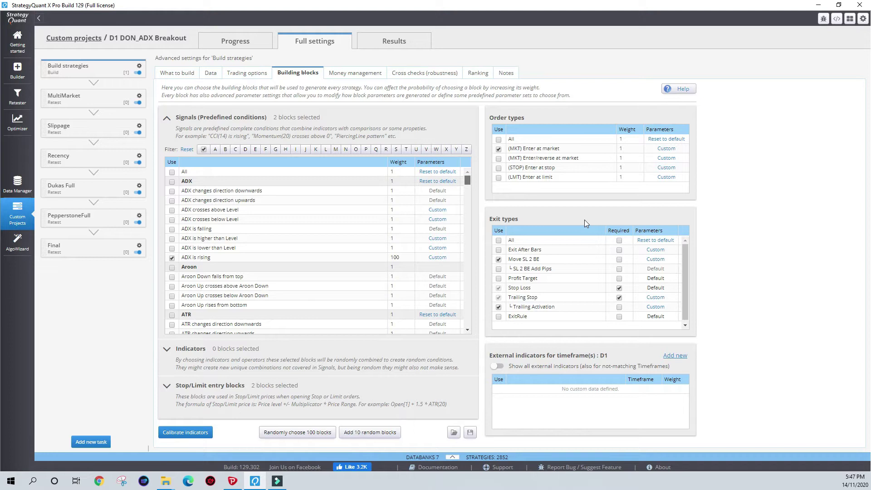
scroll(585, 219, down, 6)
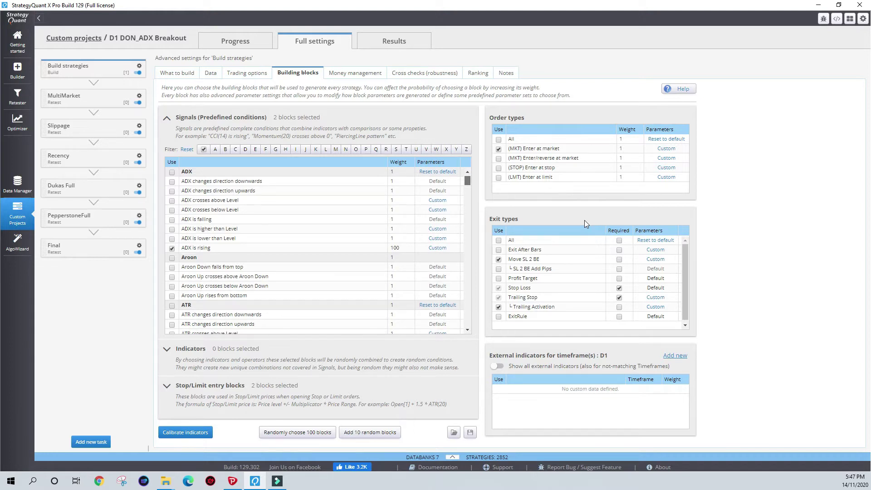
scroll(587, 237, down, 10)
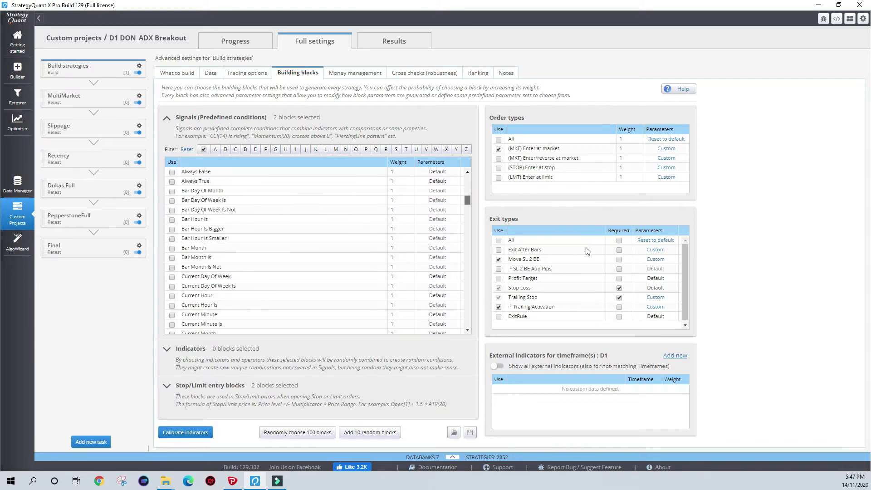
scroll(585, 294, down, 10)
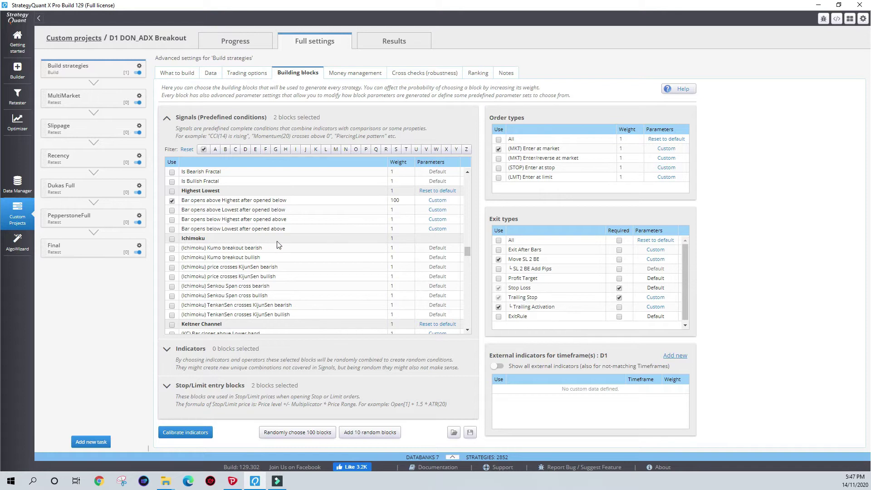
scroll(318, 250, up, 15)
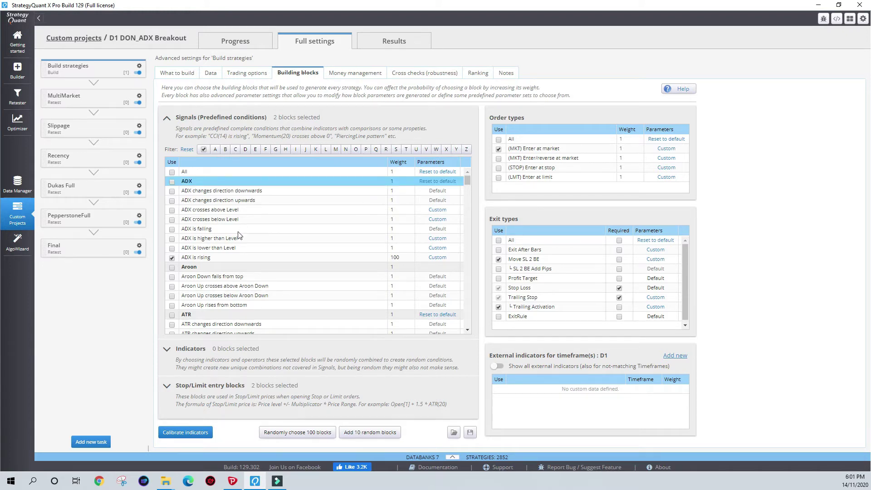
Select the ADX is rising signal, check its weight, and open its block parameters
key(Down)
key(Down)
key(Down)
key(Down)
key(Down)
key(Down)
key(Down)
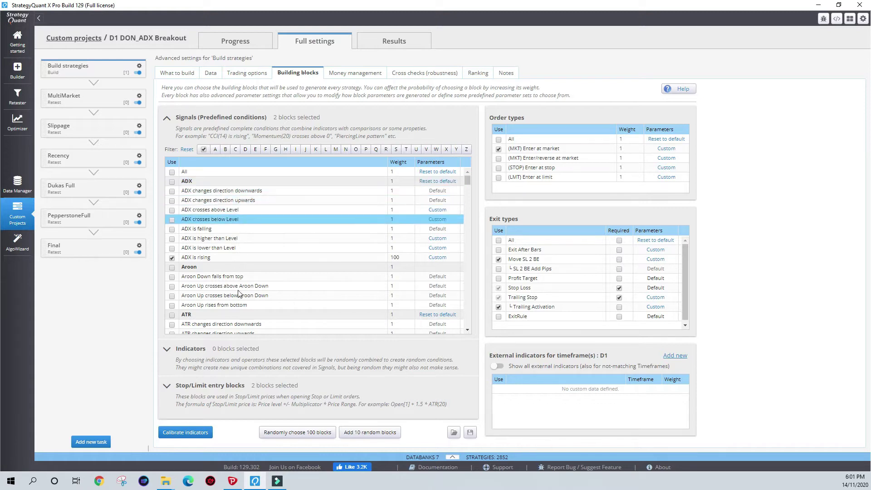
key(Down)
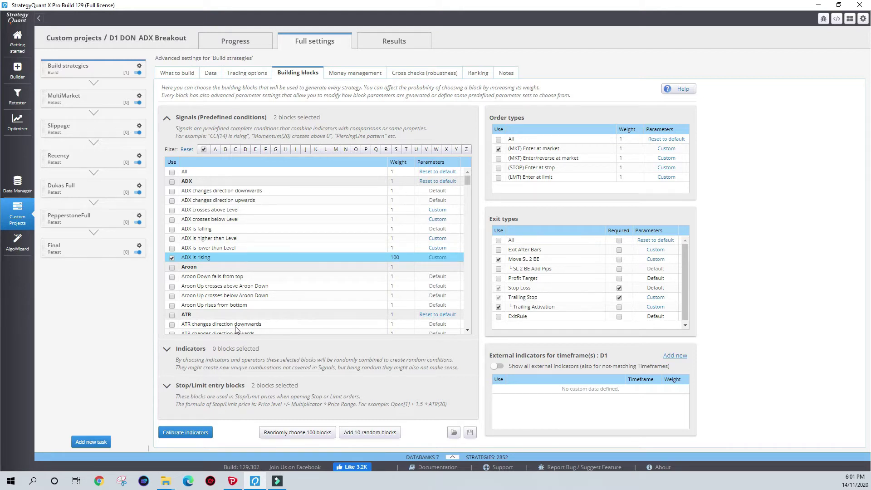
key(space)
key(F2)
text(100)
key(Return)
key(F2)
click(551, 326)
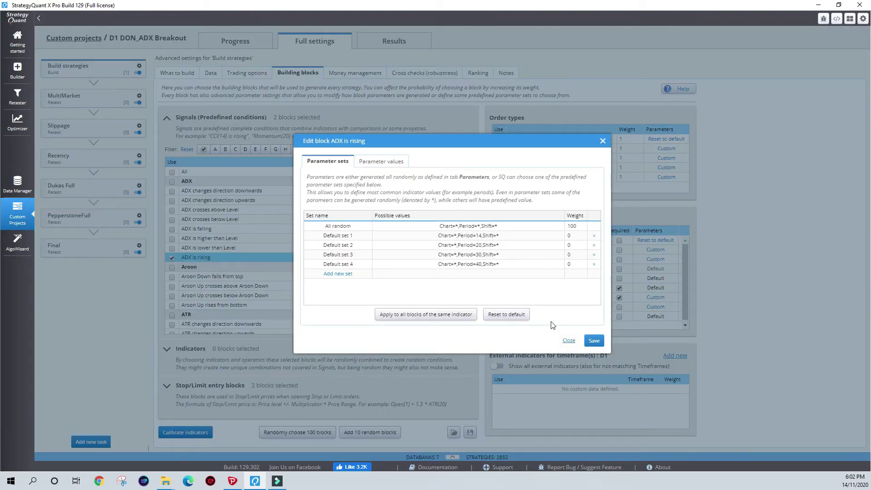
Check the All random set's weight and the generation range of the Period parameter for ADX is rising
click(432, 289)
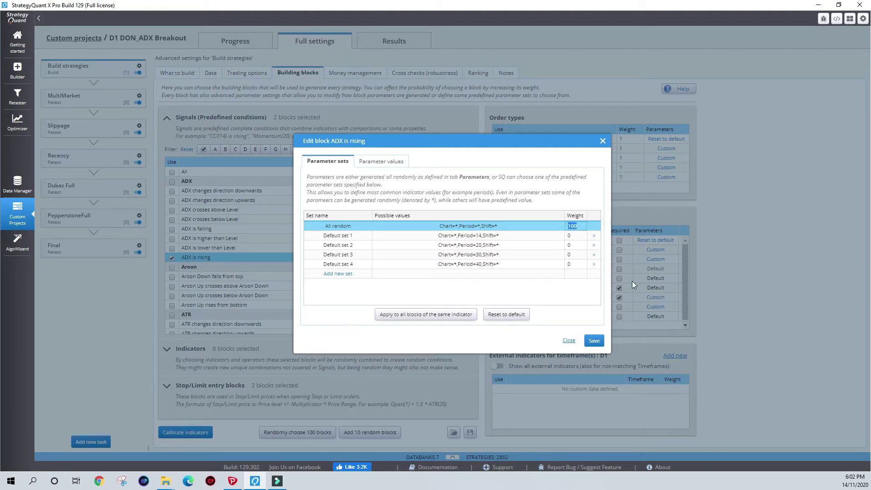
click(432, 285)
click(380, 161)
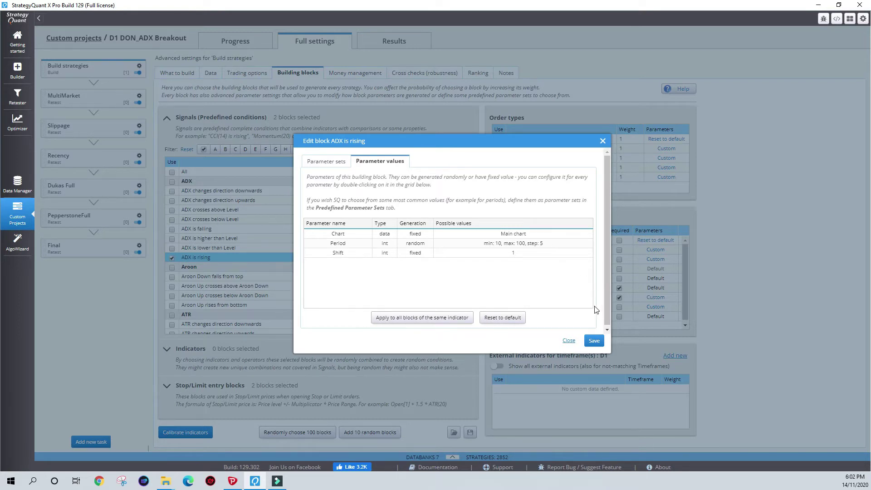
key(Down)
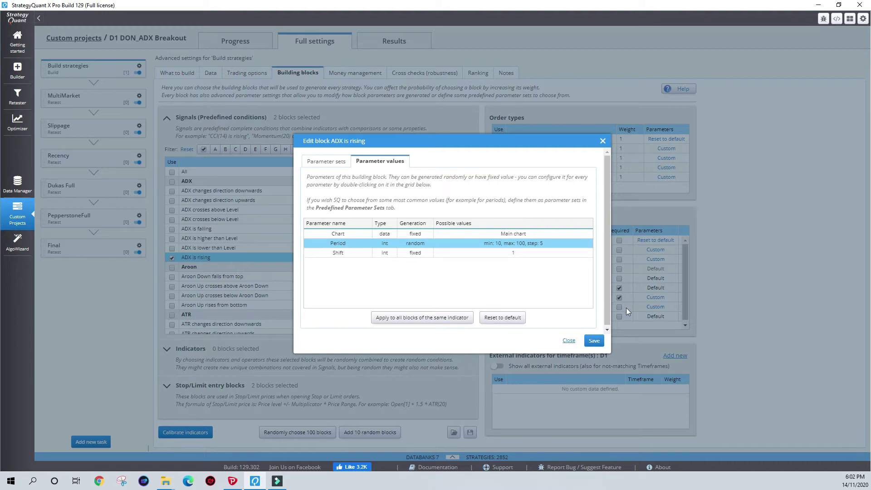
key(Return)
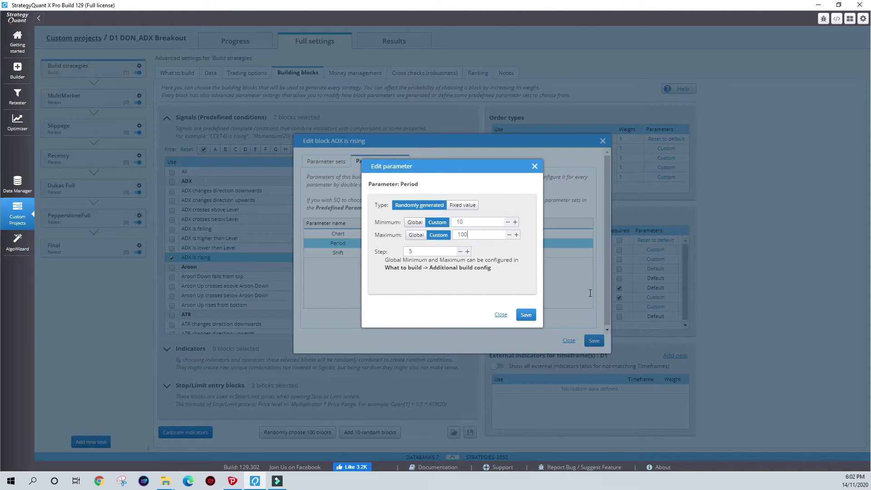
click(526, 315)
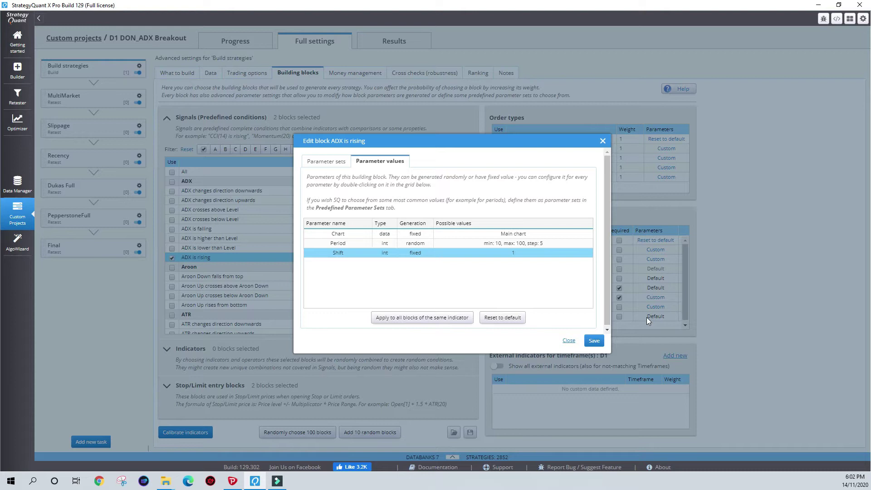
Close the ADX is rising block parameters without saving
key(Up)
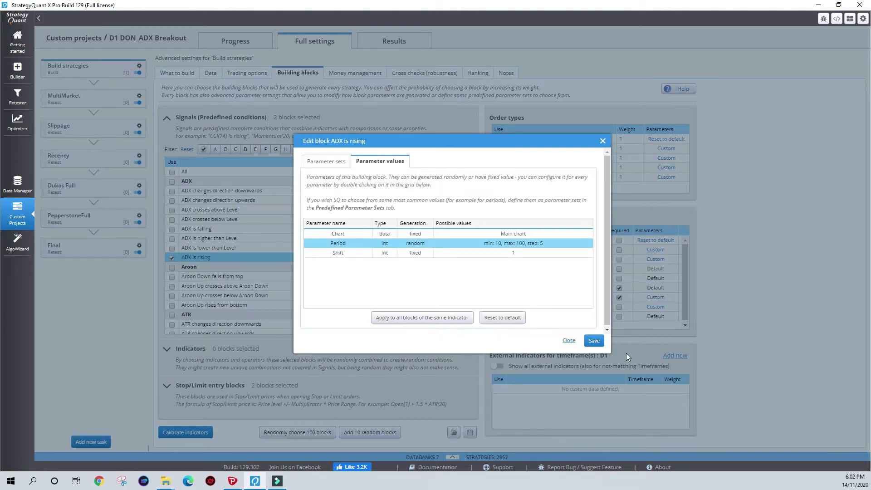
key(Down)
key(Up)
key(Escape)
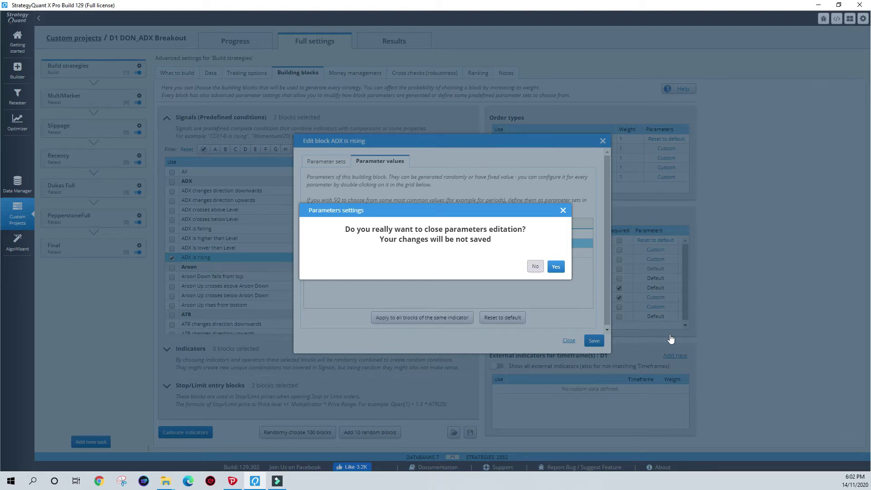
key(Escape)
key(Escape)
key(Return)
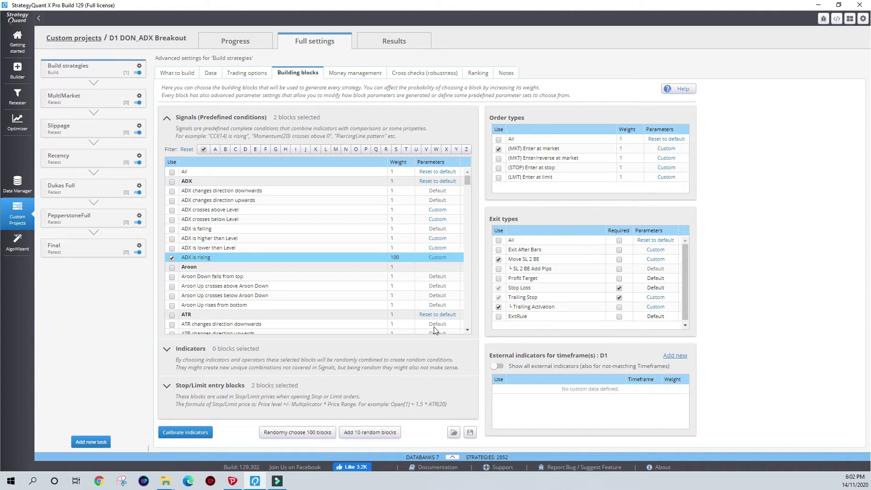
Find and select the Bar opens above Highest after opened below signal in the Highest Lowest group
scroll(434, 330, down, 2)
scroll(434, 330, down, 4)
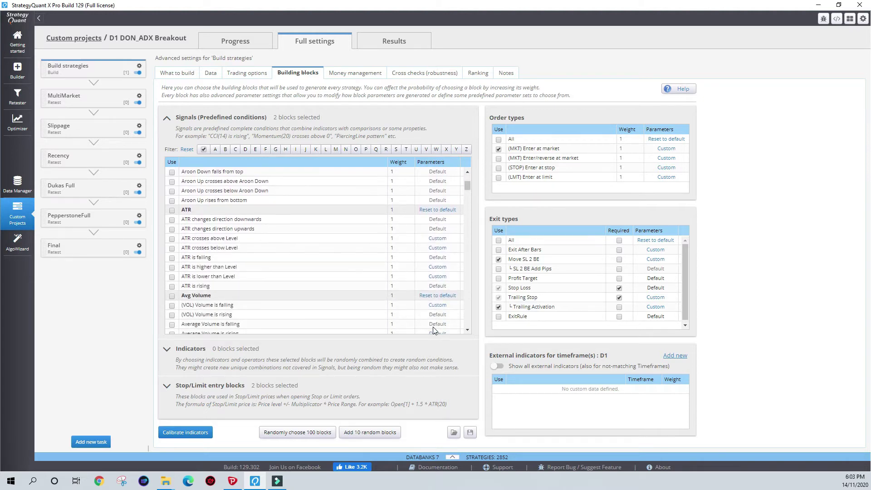
scroll(317, 250, down, 8)
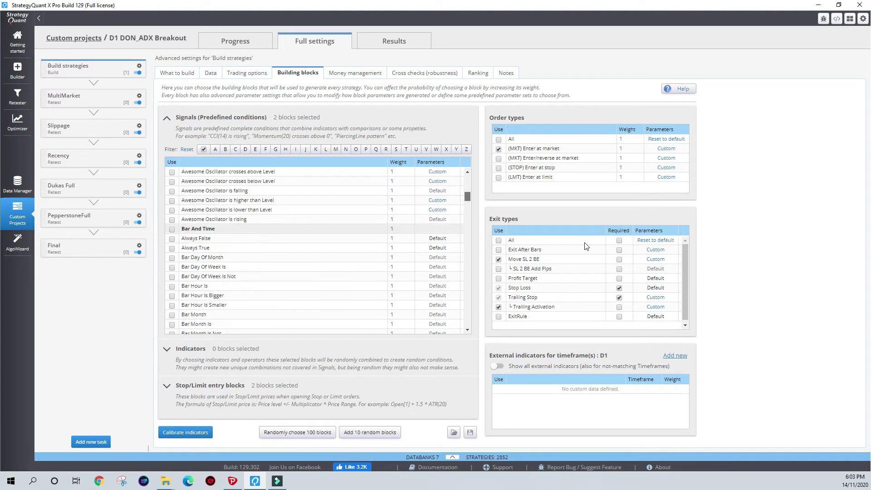
scroll(585, 265, down, 10)
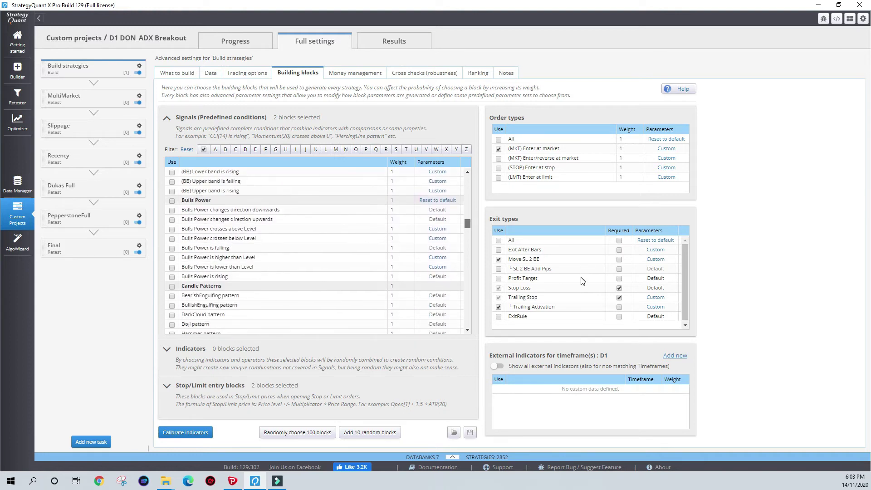
scroll(577, 299, down, 10)
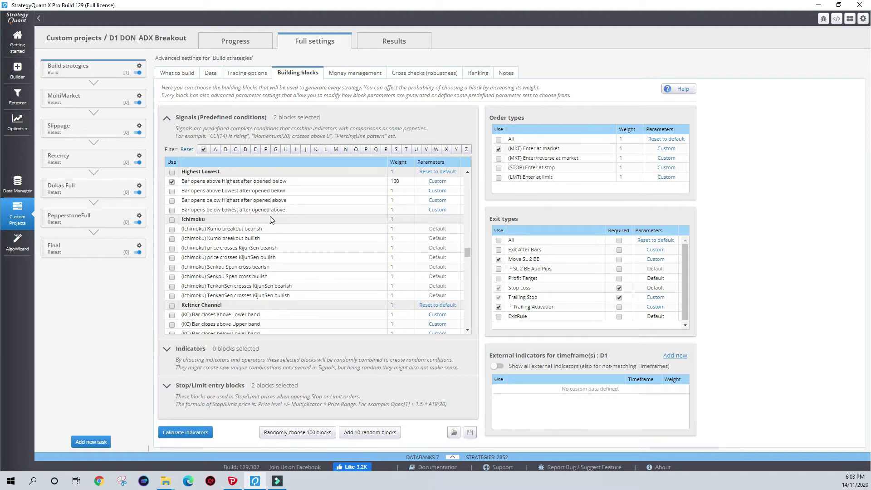
scroll(307, 279, up, 1)
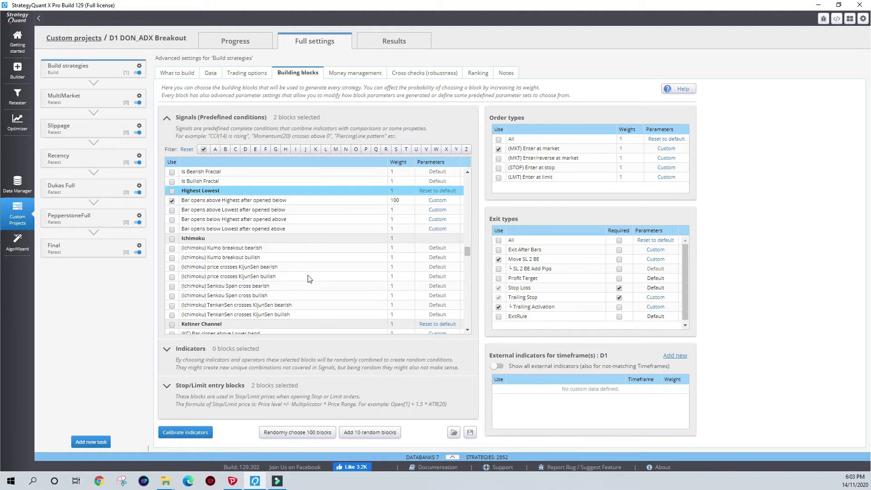
key(Down)
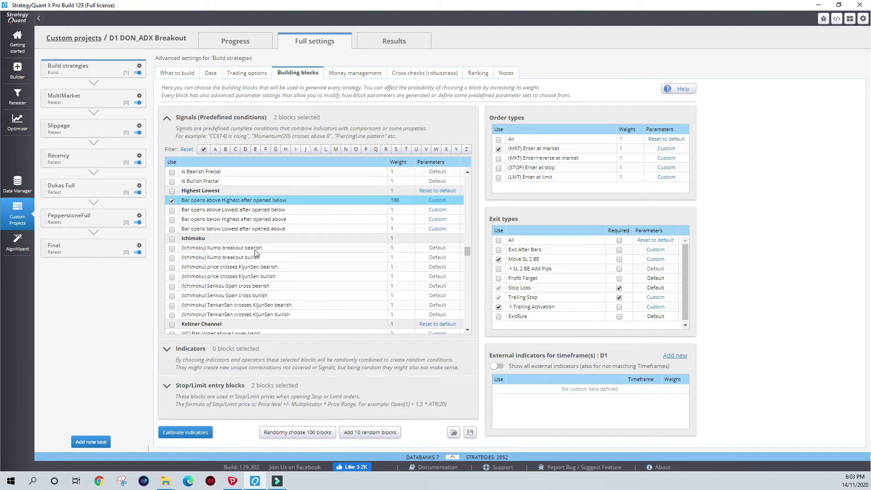
key(space)
Compare the selected signal's weight with the strategy type and additional build configuration of the Build strategies task
click(177, 73)
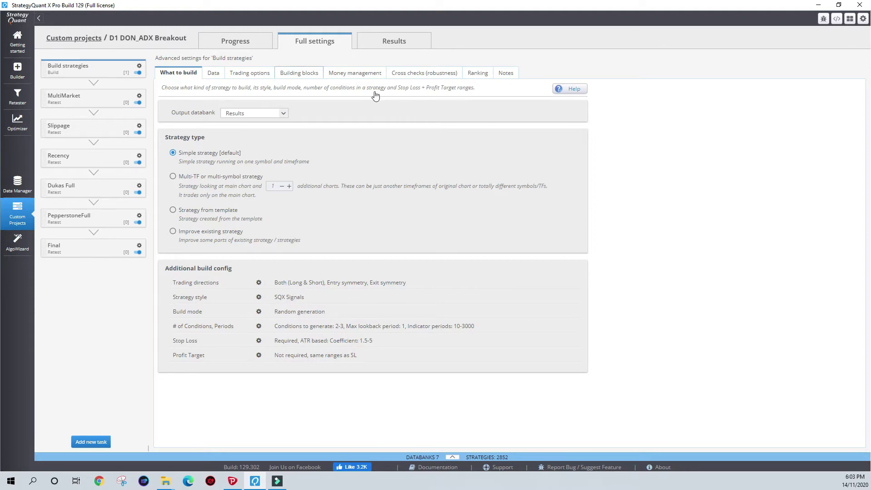
click(299, 73)
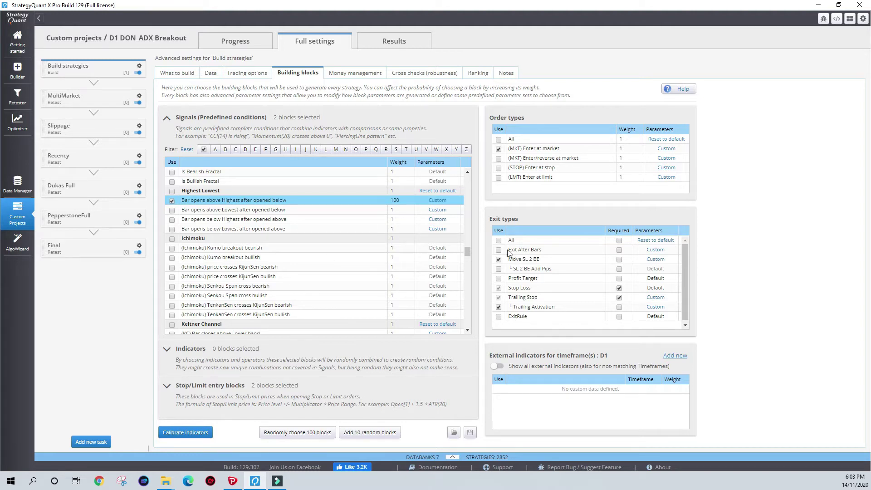
text(100)
key(Return)
click(178, 73)
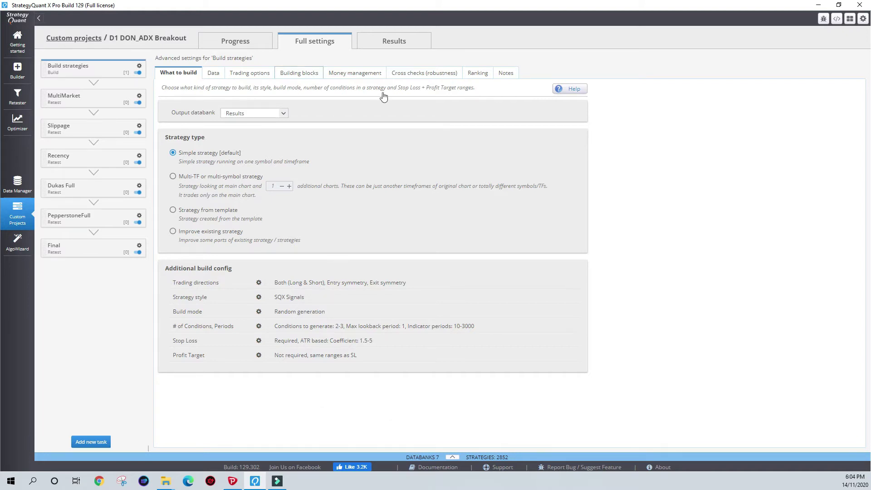
Open the parameters of Bar opens above Highest after opened below and examine the Period parameter's minimum, maximum and step
key(ctrl+a)
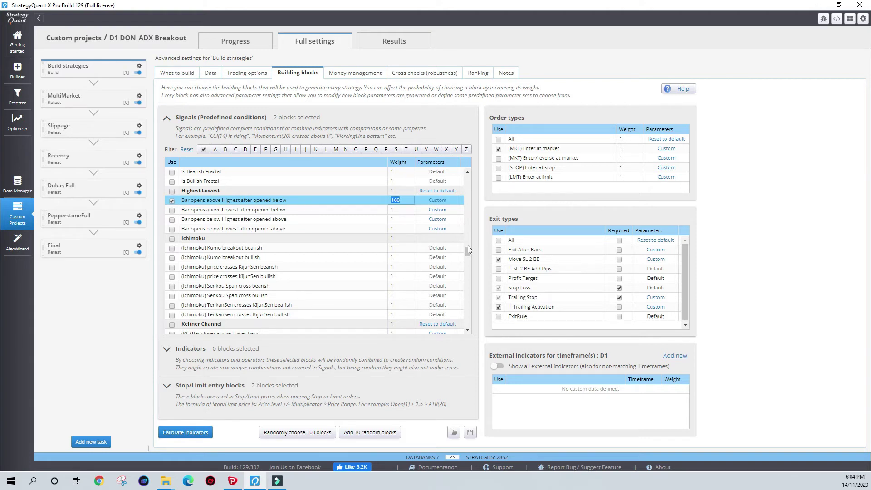
key(Return)
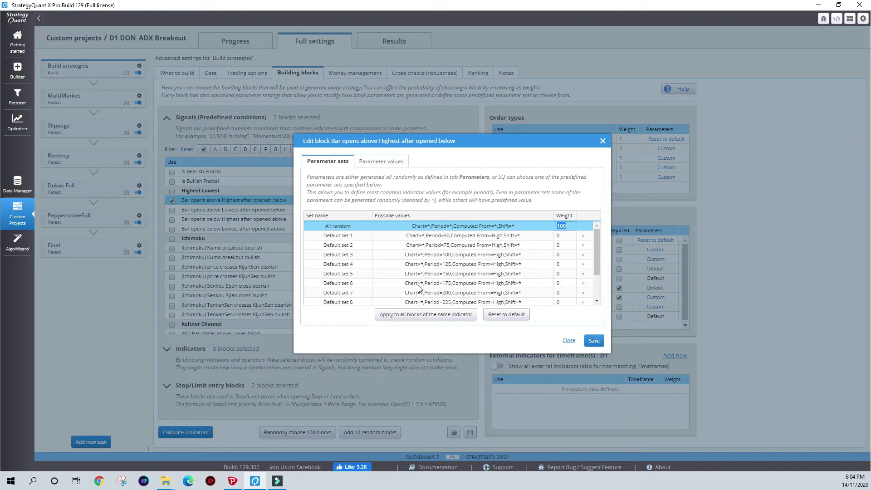
key(ctrl+Tab)
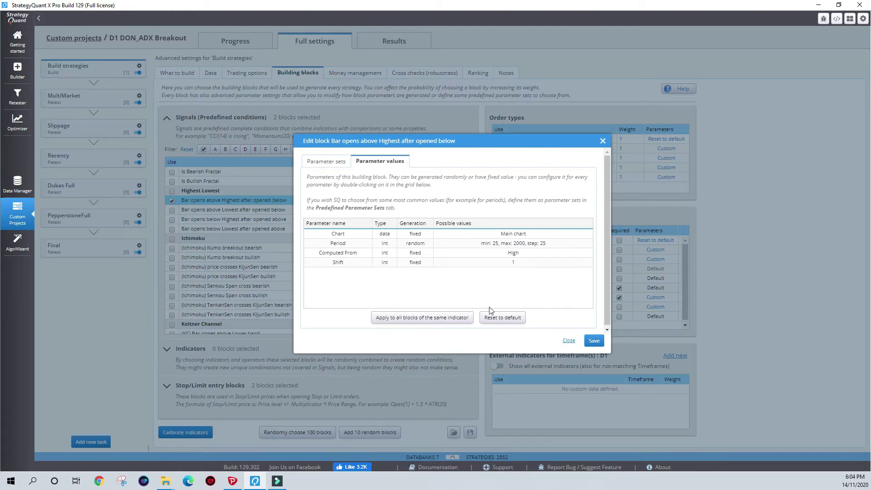
key(Down)
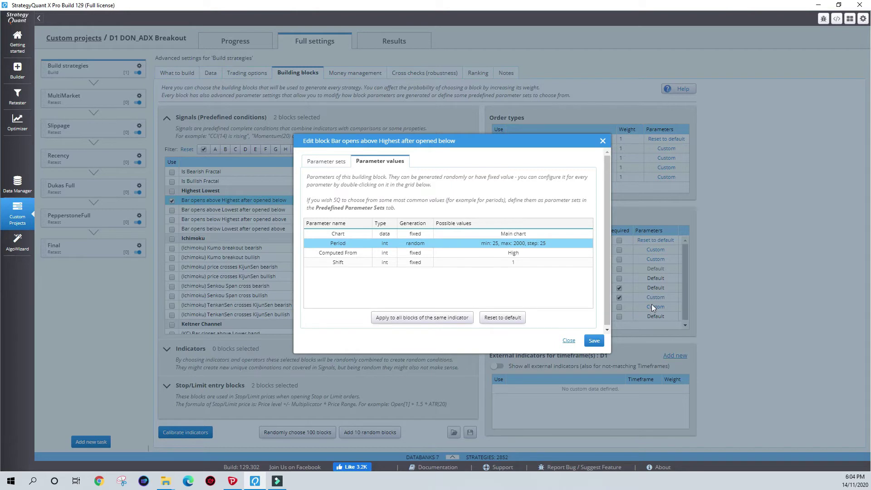
key(Return)
key(Tab)
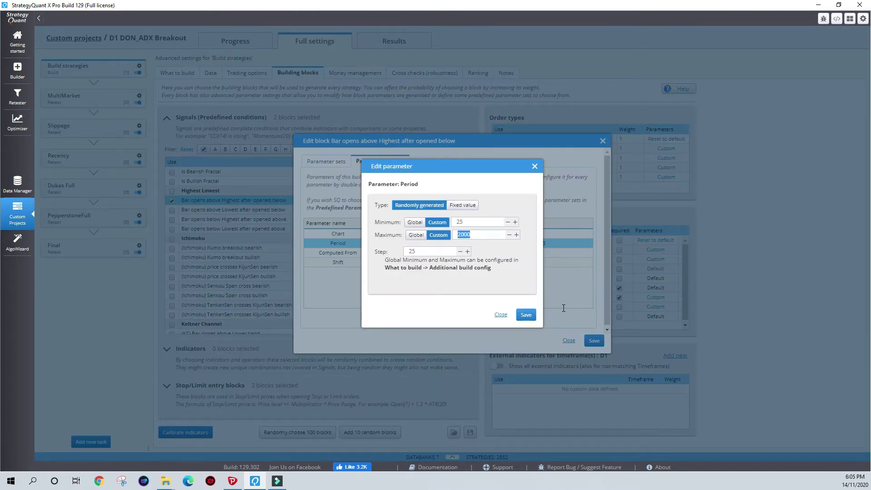
key(shift+Tab)
key(Tab)
key(Tab)
key(Return)
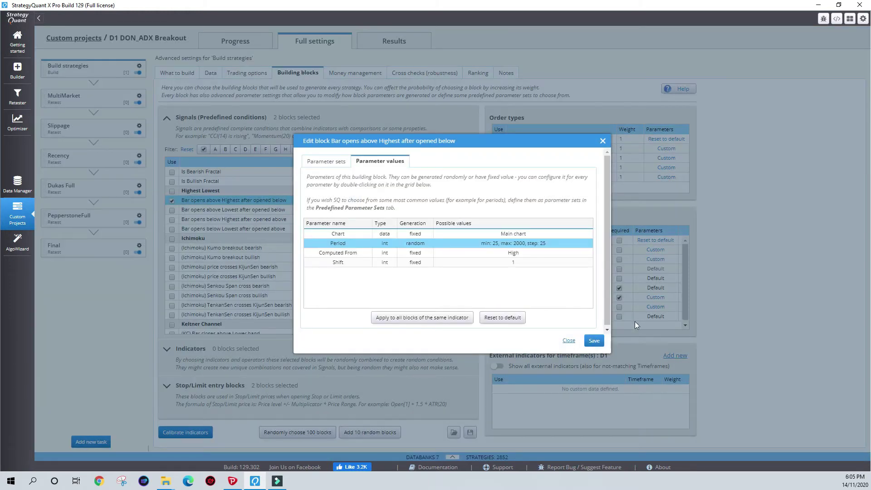
Examine the Computed From and Shift parameters of Bar opens above Highest after opened below, and close the block's parameters
key(Down)
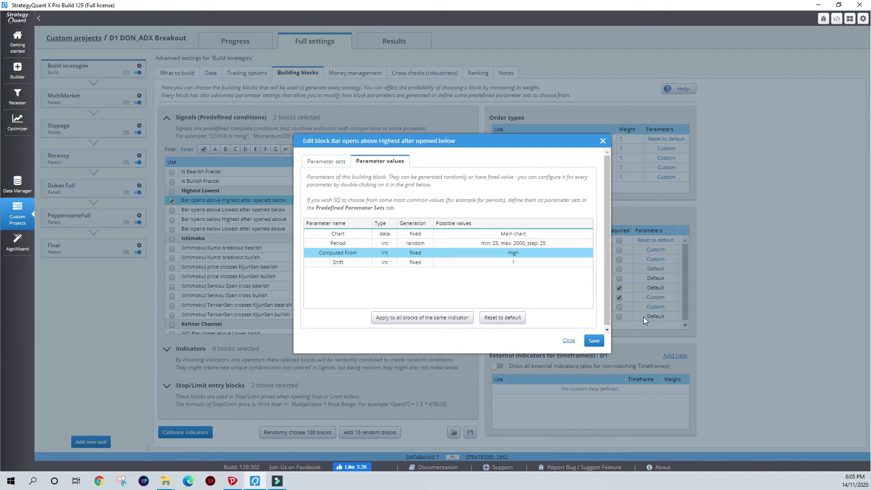
key(Return)
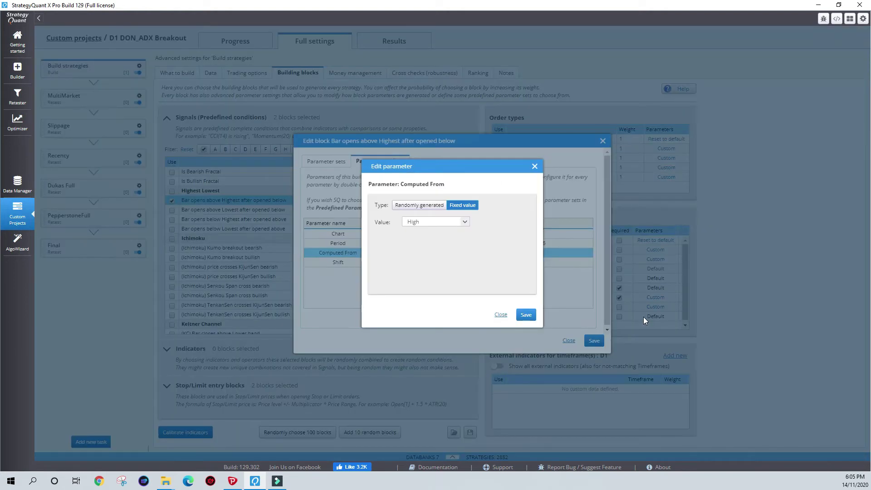
key(Return)
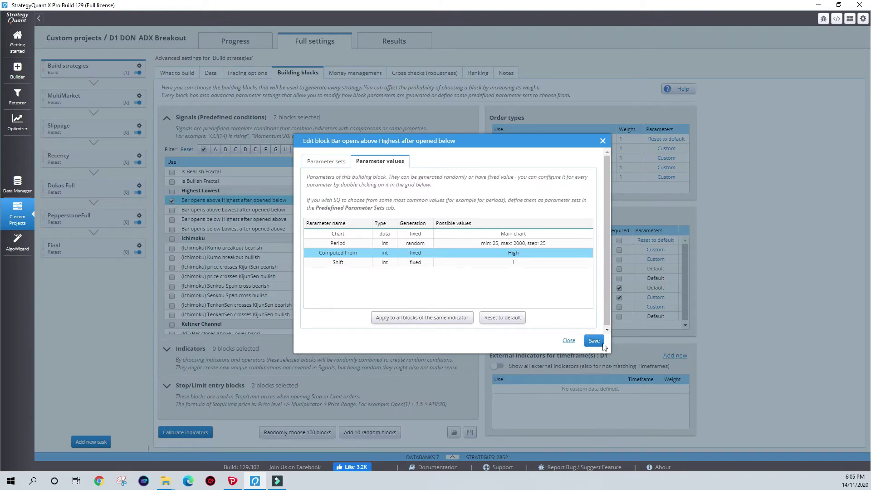
key(Down)
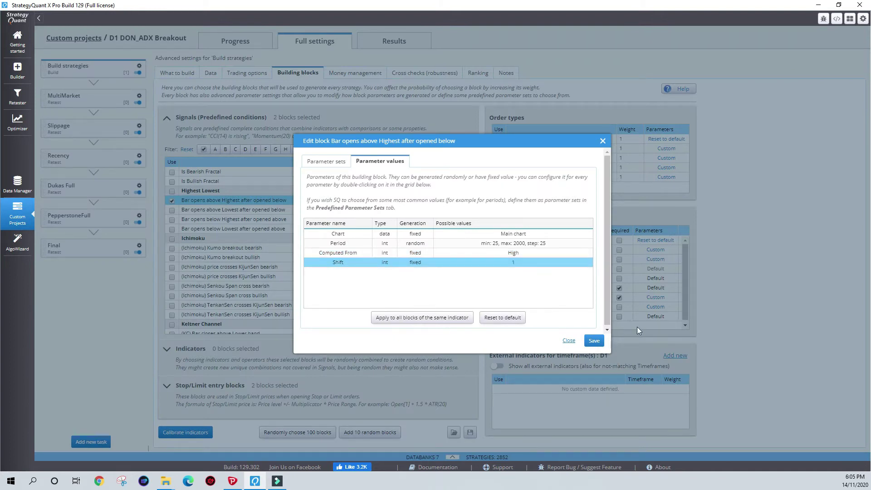
key(Return)
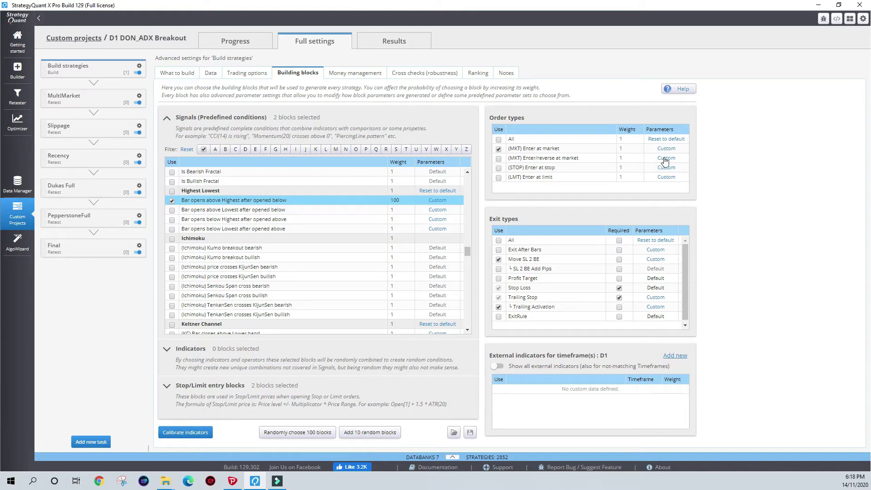
Review the available order types from Enter/reverse at market to Enter at limit
key(Down)
key(Down)
key(Down)
key(Down)
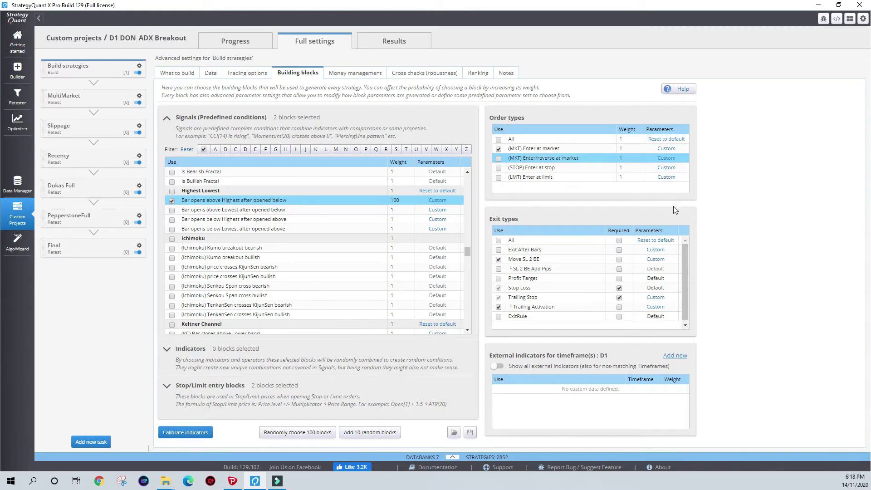
key(Down)
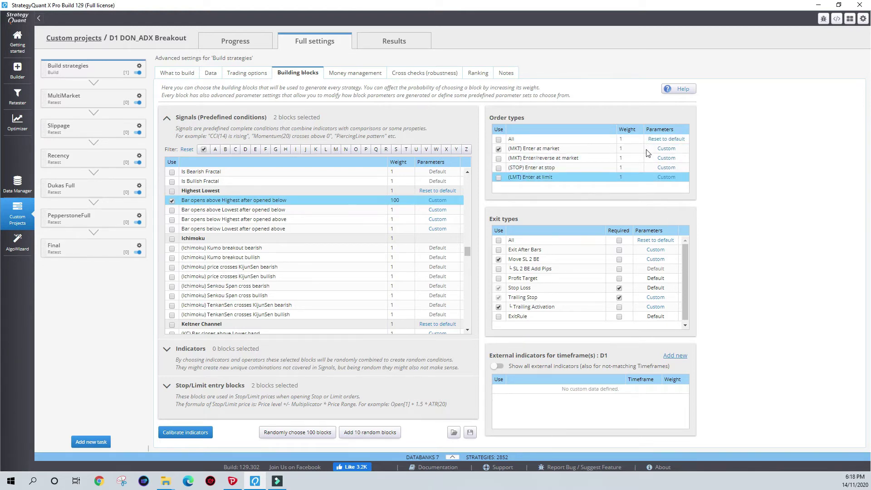
Open the parameters of the (MKT) Enter at market order type, examine Allow Duplicate Trades and close them without saving
key(Up)
key(Up)
key(Up)
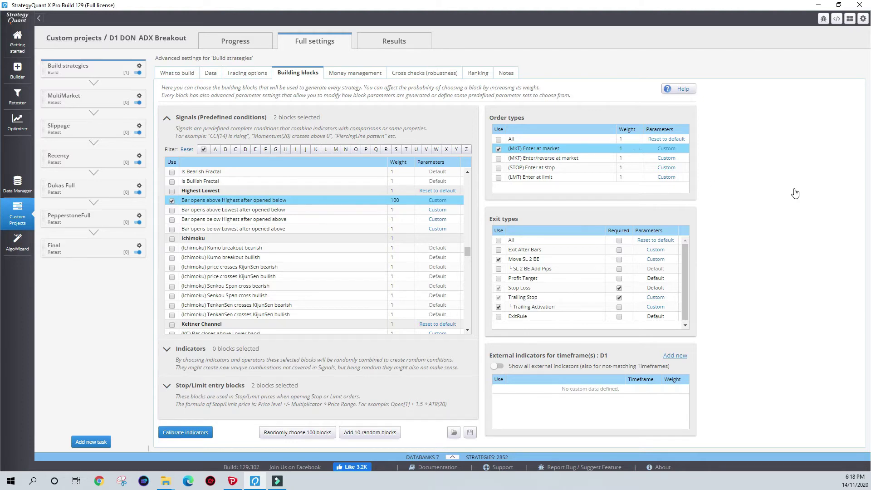
key(Return)
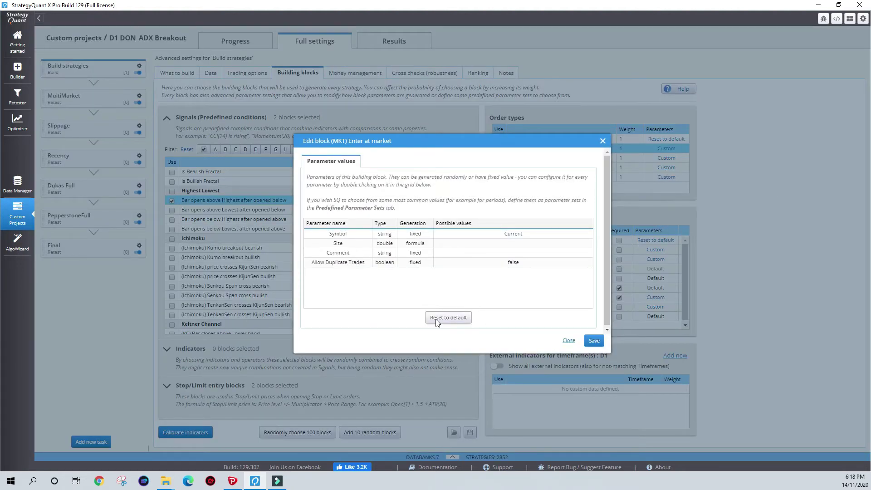
key(End)
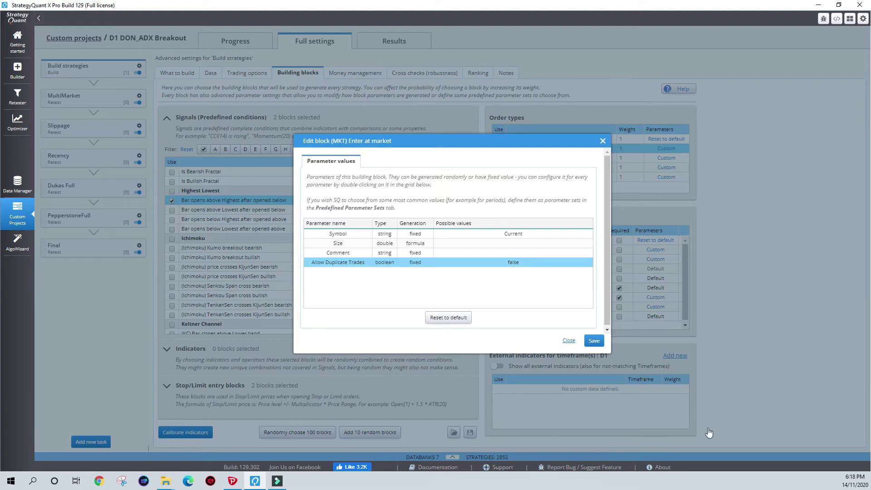
key(Escape)
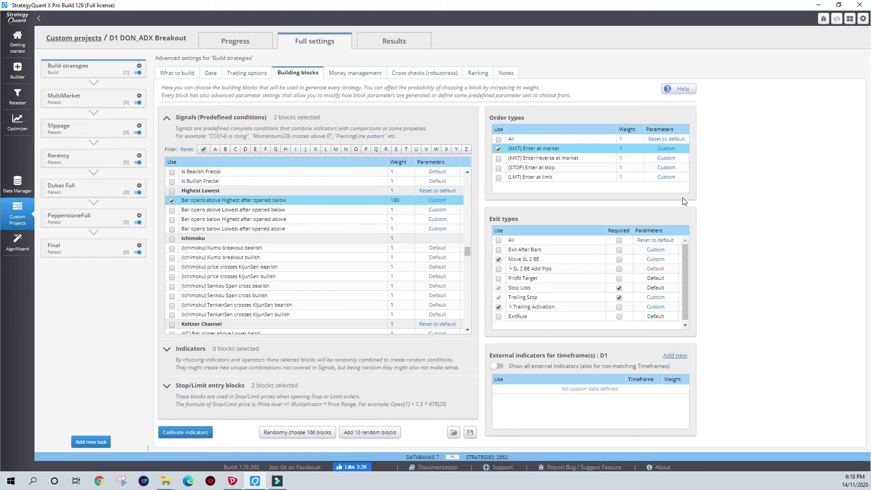
Check the Enter at stop and Enter at limit order types, expand the Indicators blocks and reselect (MKT) Enter at market
key(Down)
key(Down)
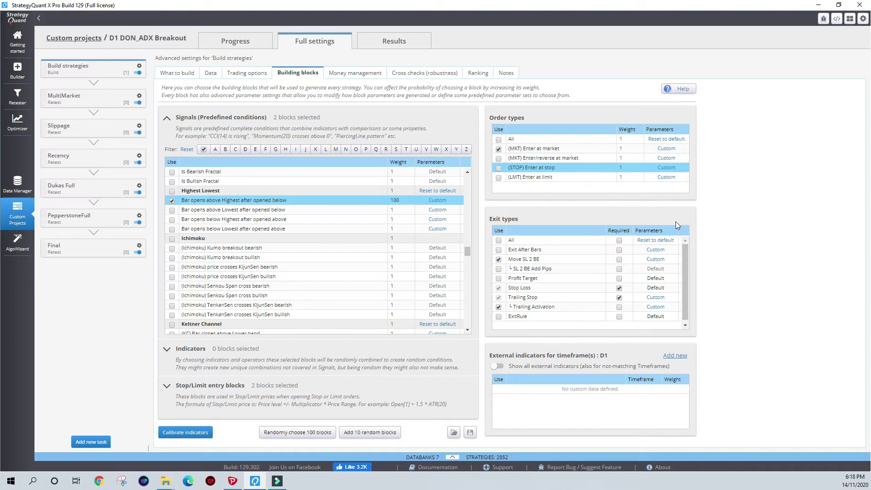
key(Down)
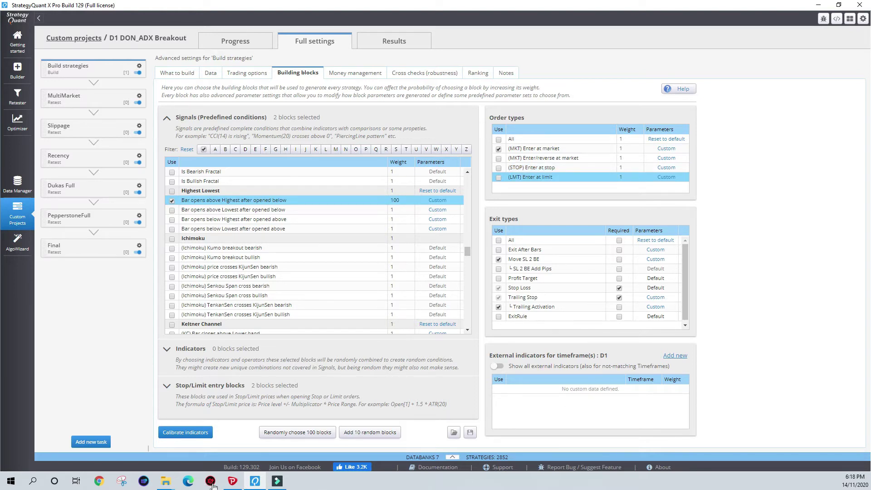
click(210, 385)
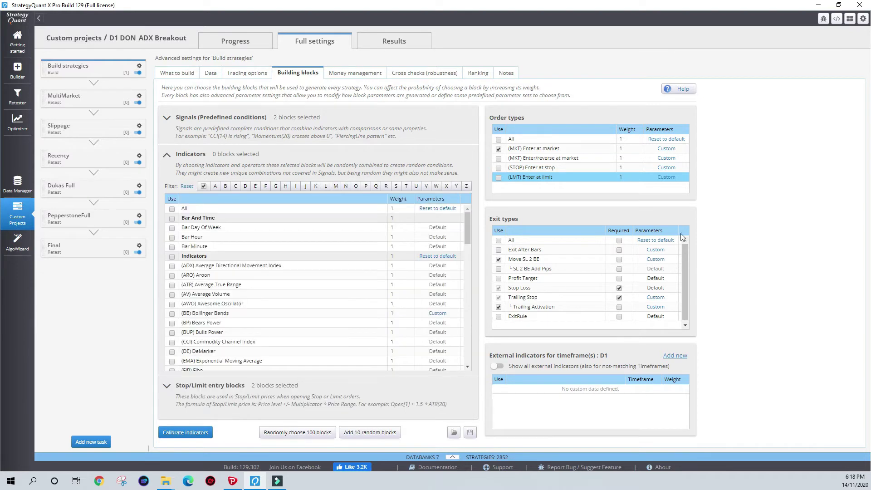
click(675, 188)
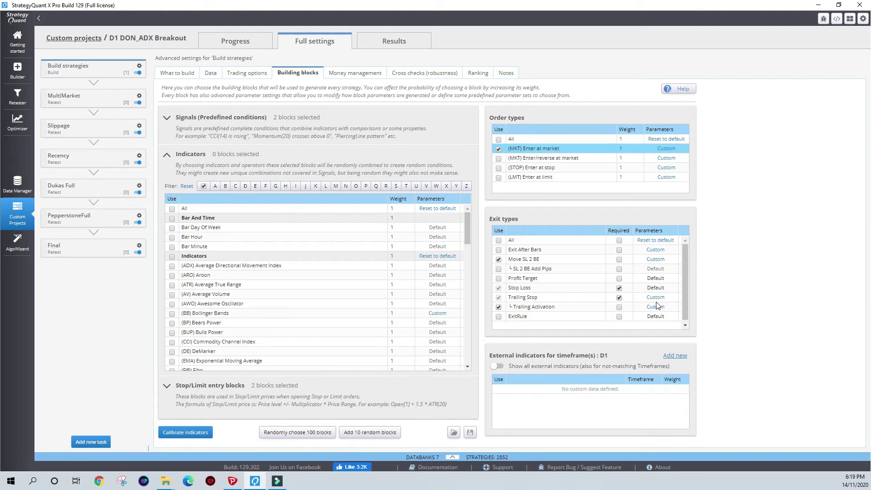
Go through the exit types from Move SL 2 BE to Trailing Activation, checking which are used or required, and return to Stop Loss
click(619, 288)
key(Down)
key(Down)
key(Down)
key(Down)
key(Down)
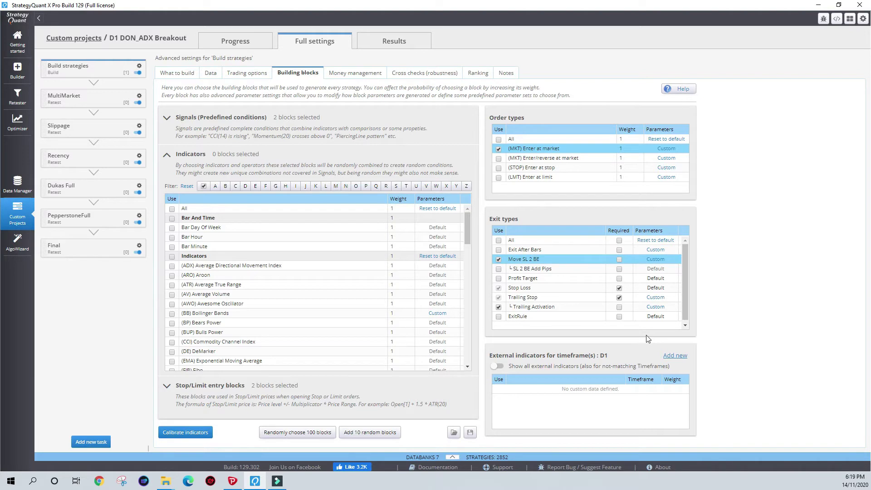
key(Down)
key(Down)
key(Down)
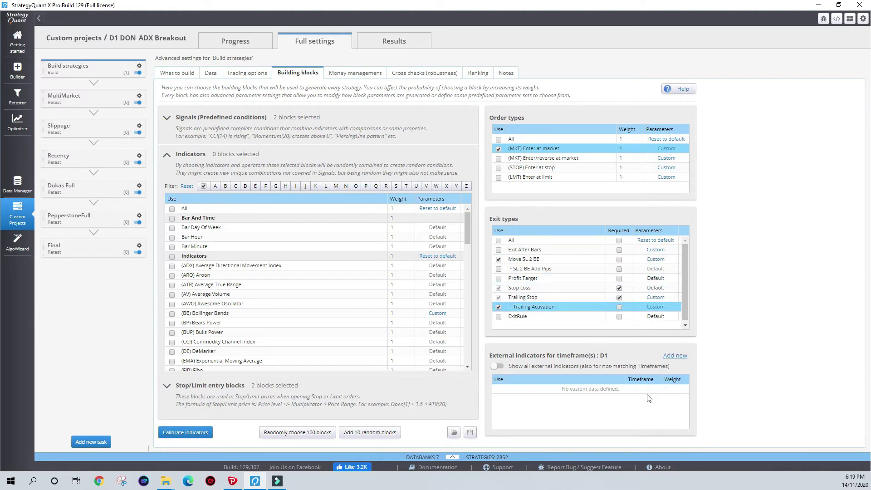
key(Up)
key(Up)
key(Up)
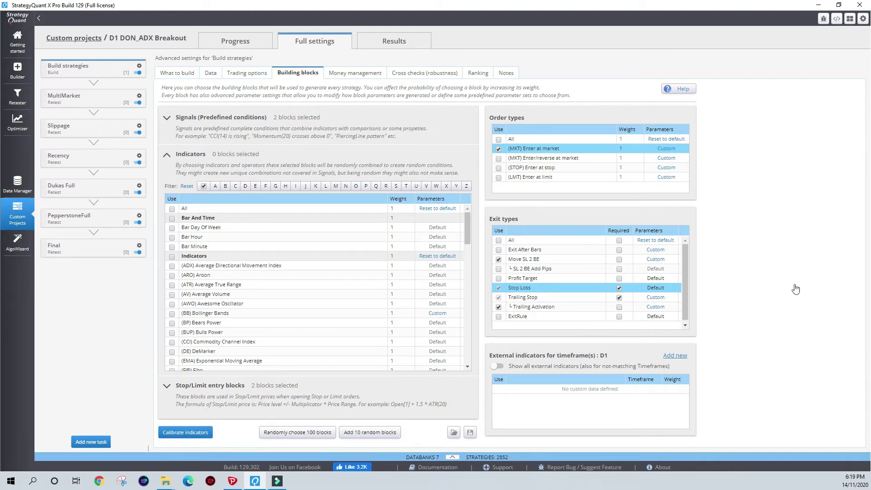
Open the Trailing Stop's possible options, examine the parameter sets of its ATR-based value and close without saving
key(space)
key(Down)
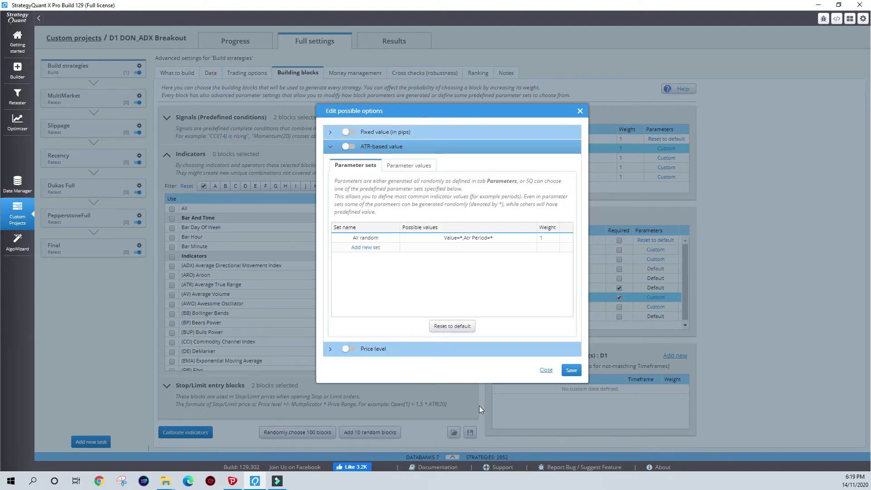
key(Escape)
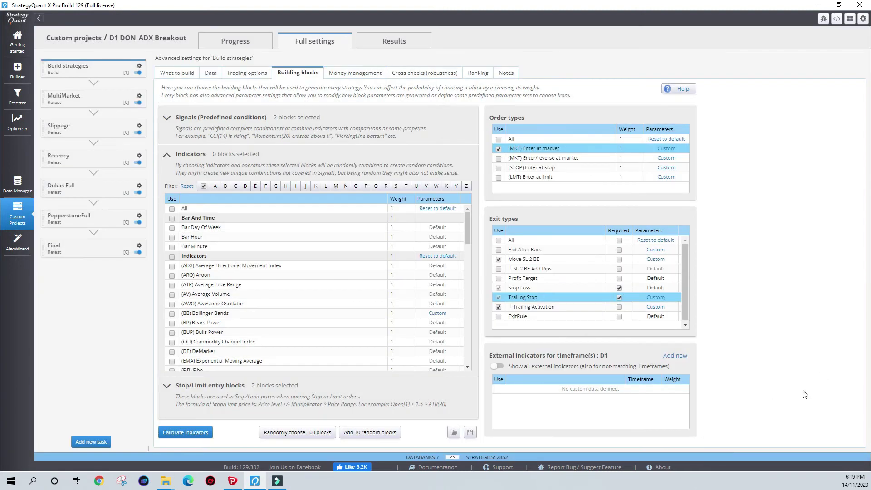
Examine the minimum, maximum and step of the Trailing Stop's fixed value in pips, and close its options
key(Return)
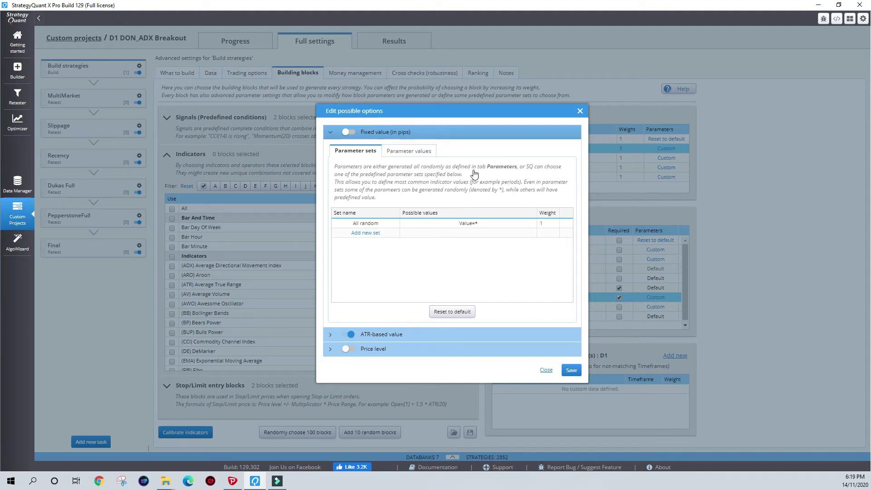
key(ctrl+Tab)
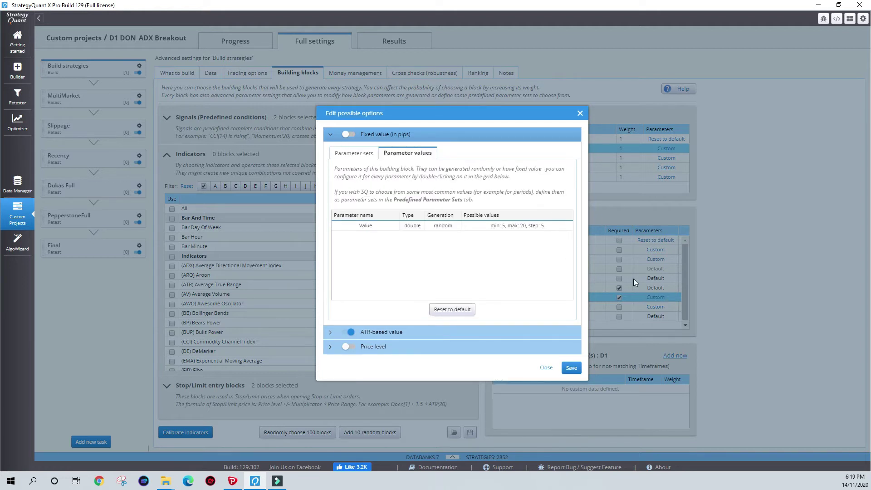
key(Tab)
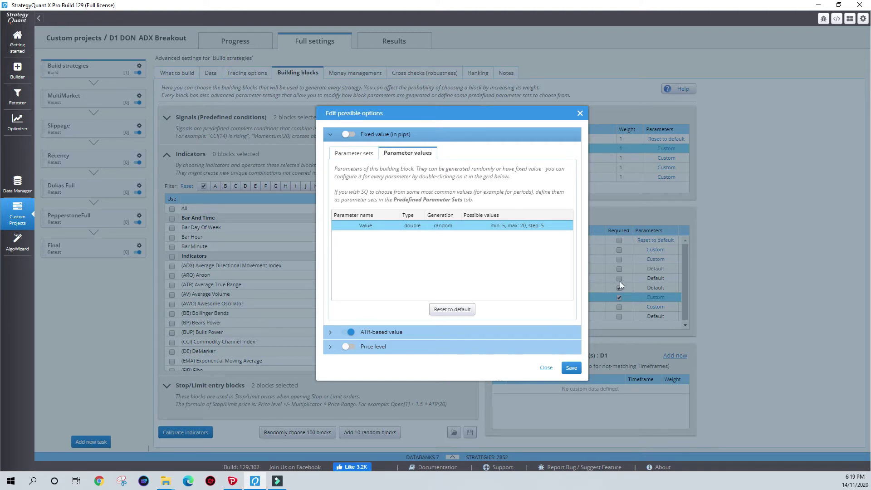
key(Return)
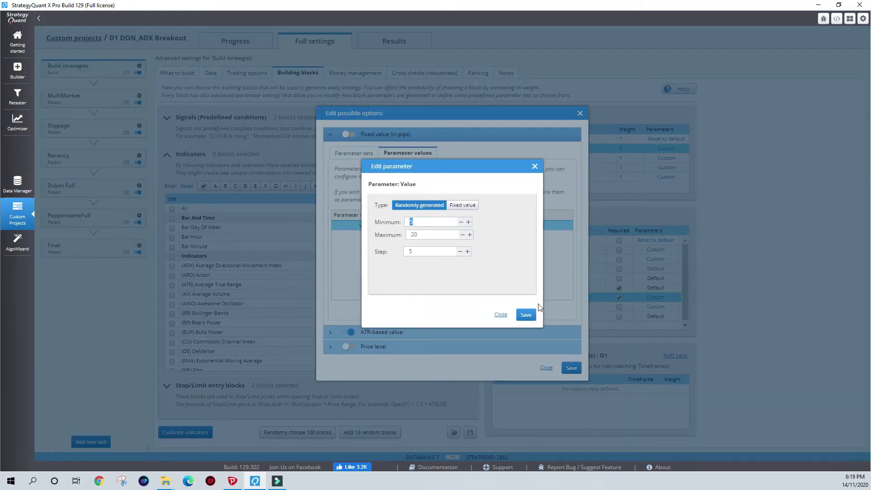
key(Tab)
key(Tab)
key(Return)
key(Return)
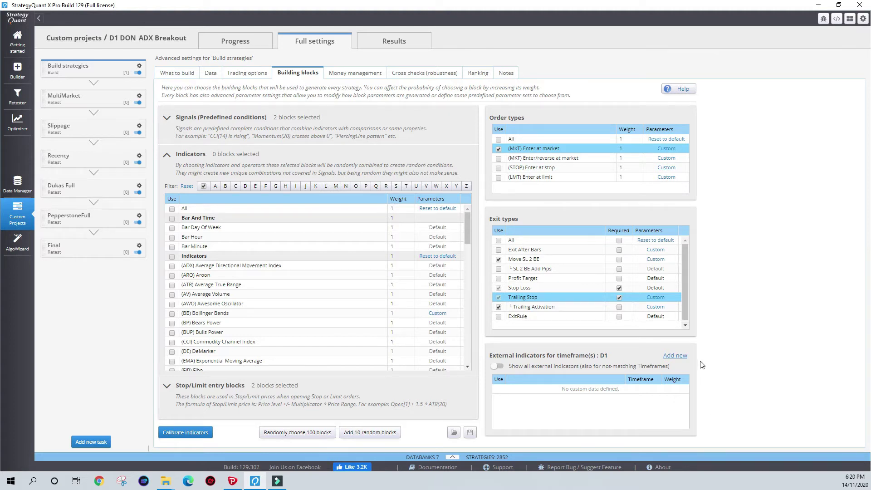
Compare the Stop Loss exit type with Move SL 2 BE
key(Up)
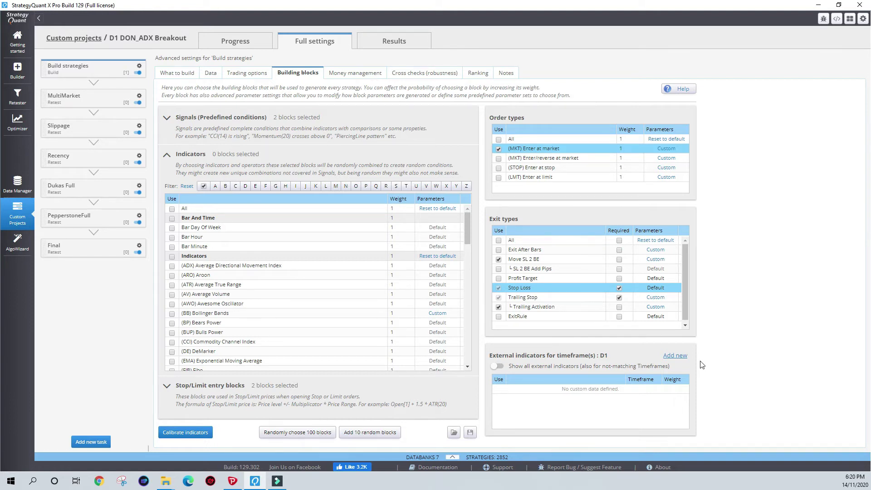
key(Up)
key(Up)
key(Up)
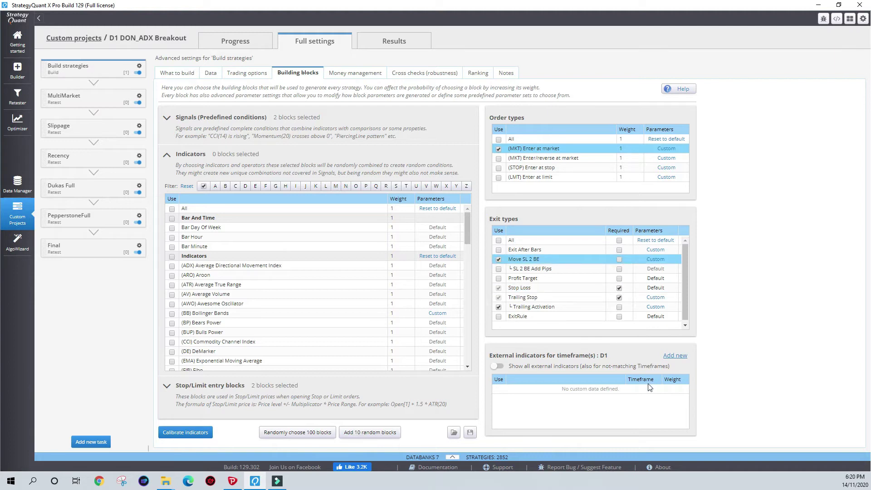
Examine the minimum, maximum and step of Trailing Activation's fixed value in pips, and close its options
key(Down)
key(Down)
key(Down)
key(Down)
key(Down)
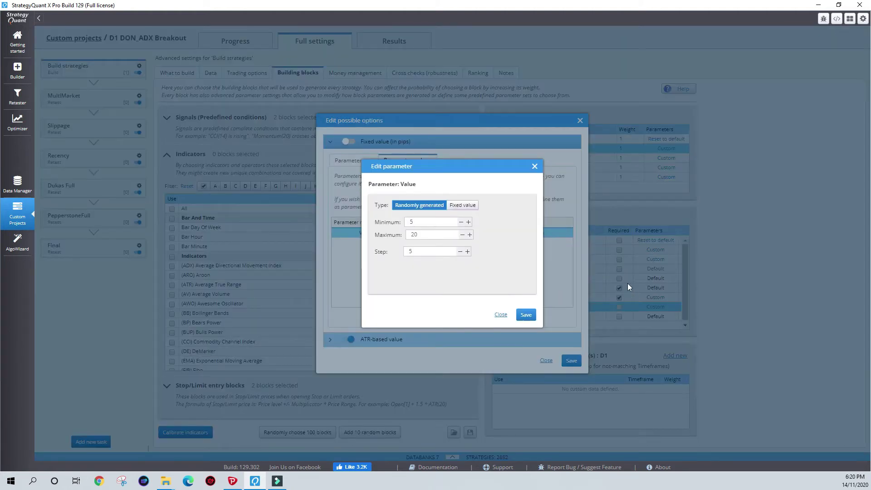
key(Tab)
key(Tab)
key(Return)
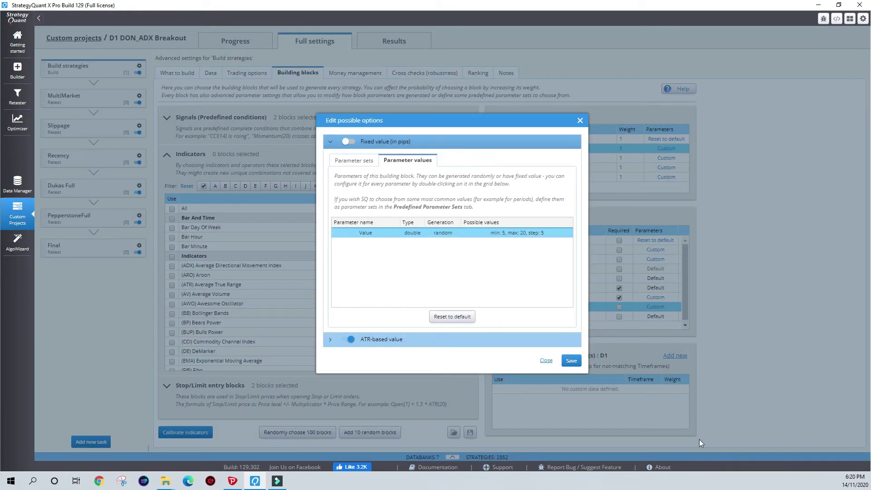
key(Return)
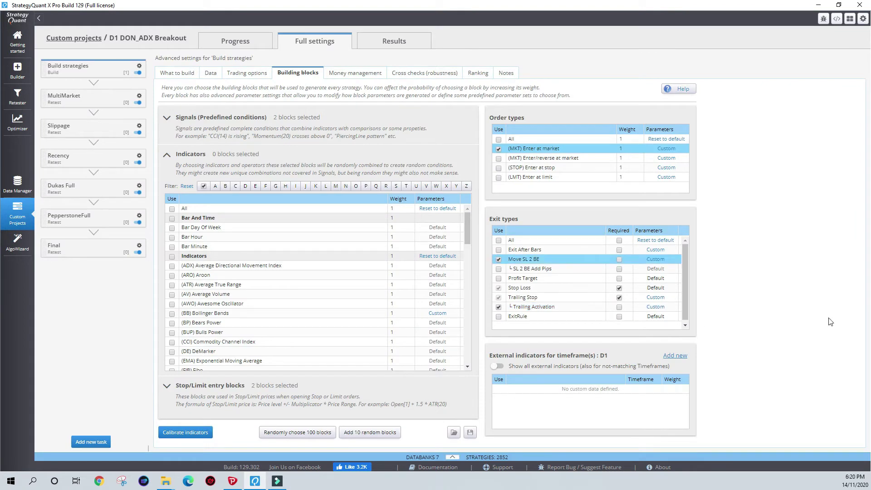
Open the Move SL 2 BE options, examine the range and step of the fixed value in pips, and close them
key(Return)
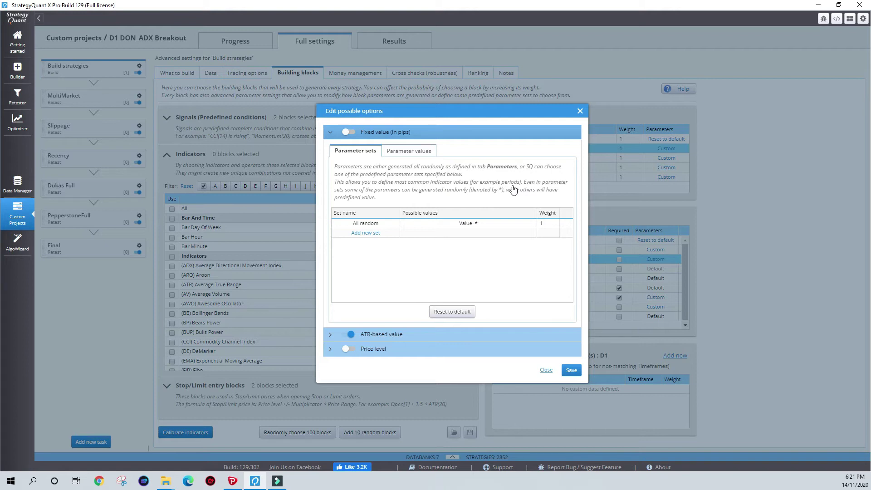
key(ctrl+Tab)
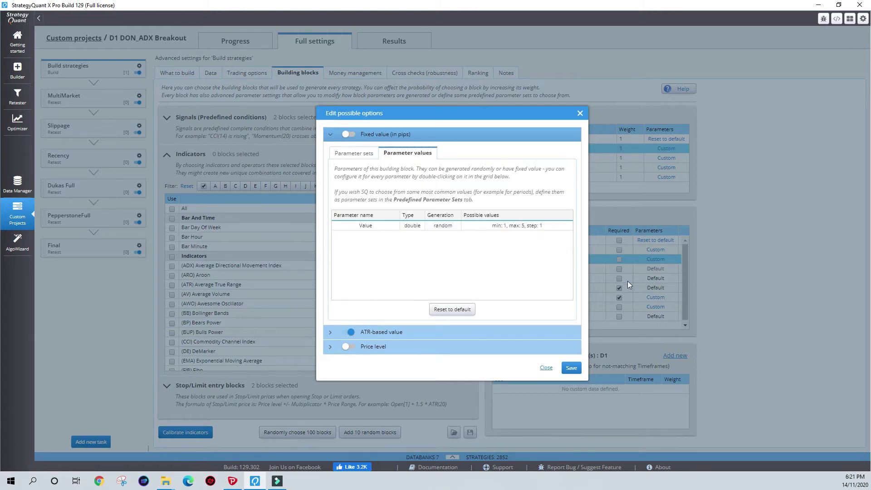
key(Down)
key(Return)
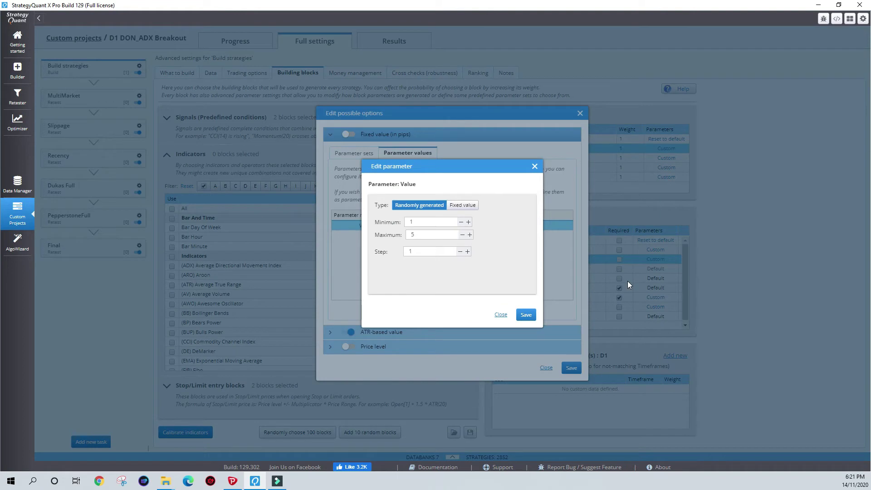
key(Tab)
key(Tab)
key(Tab)
key(Return)
key(Return)
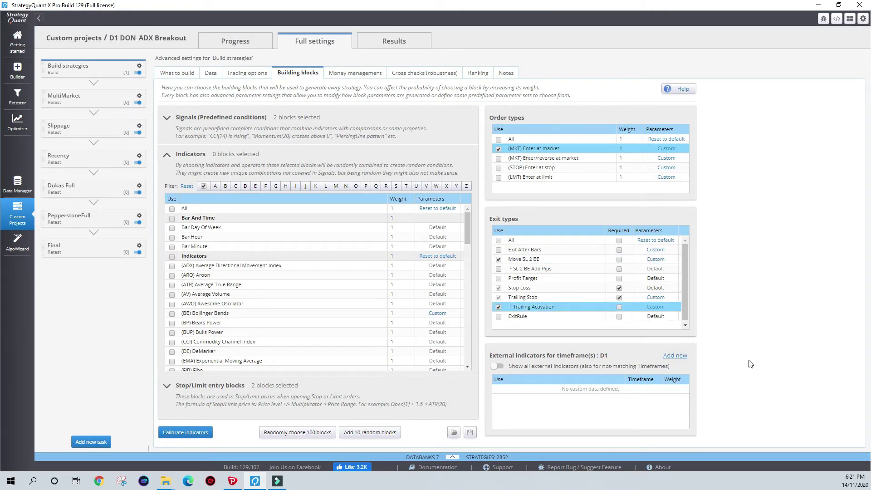
Compare the Trailing Activation, Stop Loss and Trailing Stop exit types, ending on Trailing Stop
key(Up)
key(Up)
key(Down)
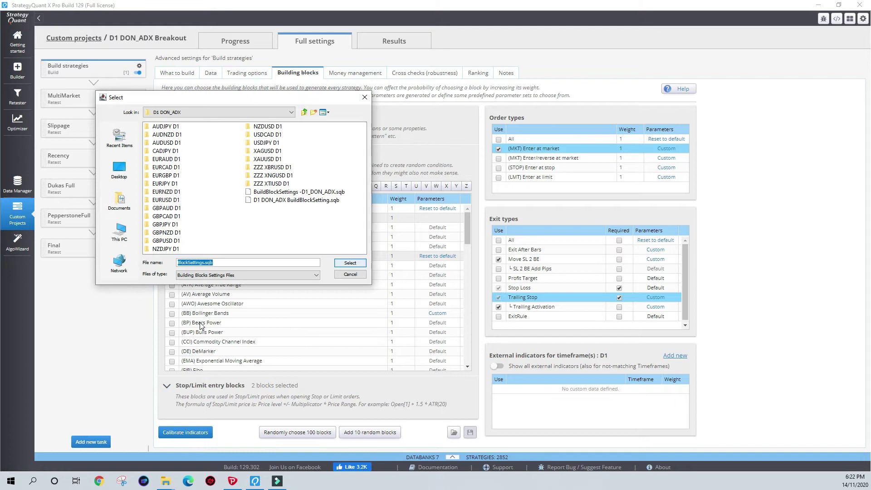
Cancel the file selection for BlockSettings.sqb and load the building block settings from BuildBlockSettings -D1_DON_ADX.sqb
key(Escape)
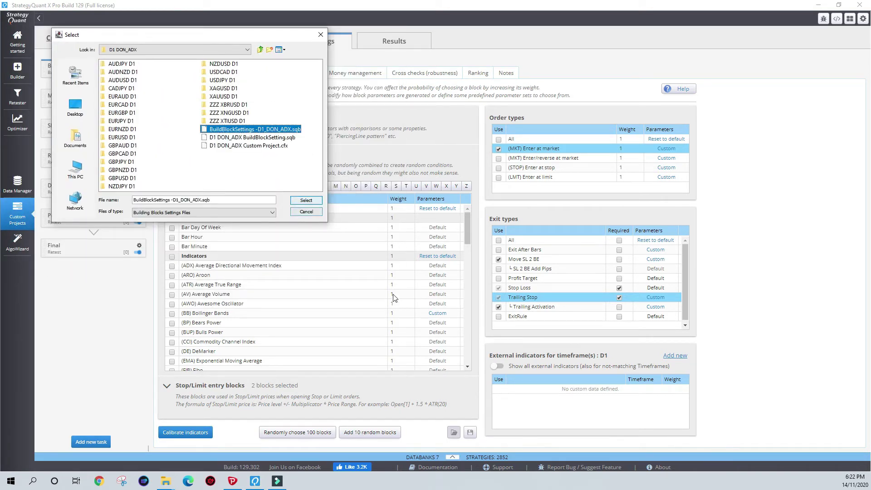
key(Return)
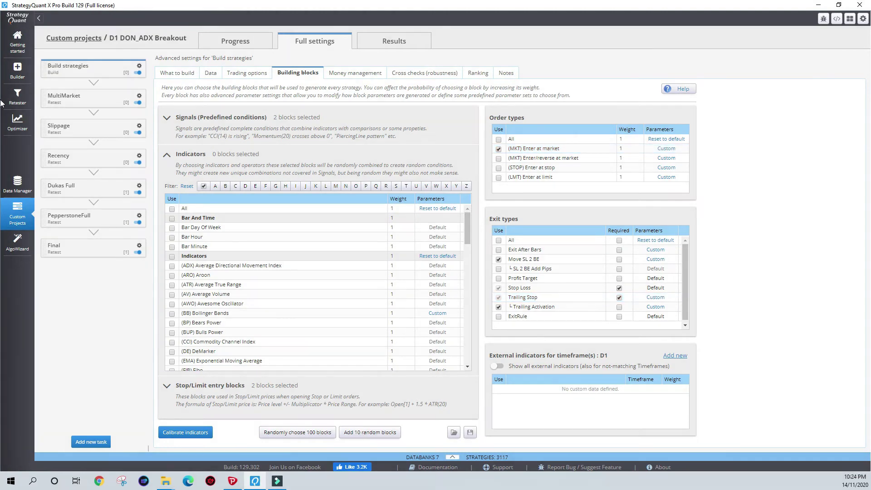
Set the initial capital to 10000 in the money management settings
click(355, 72)
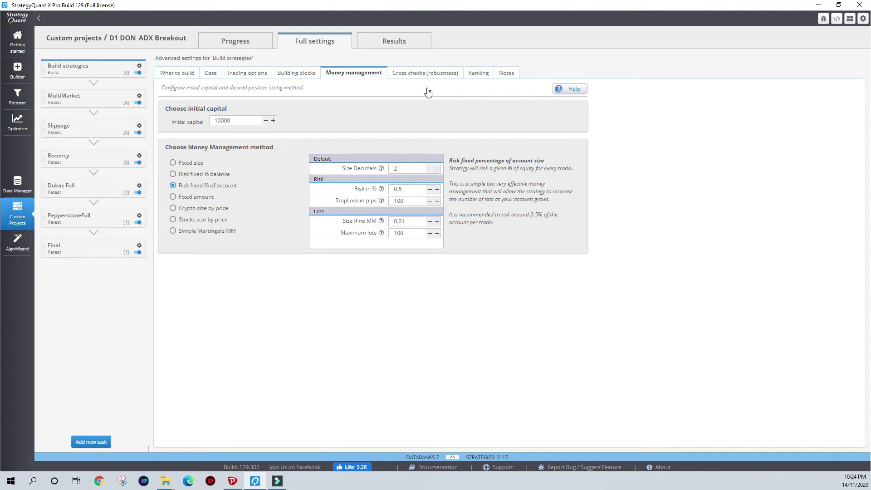
double_click(222, 120)
text(10000)
key(ctrl+a)
key(End)
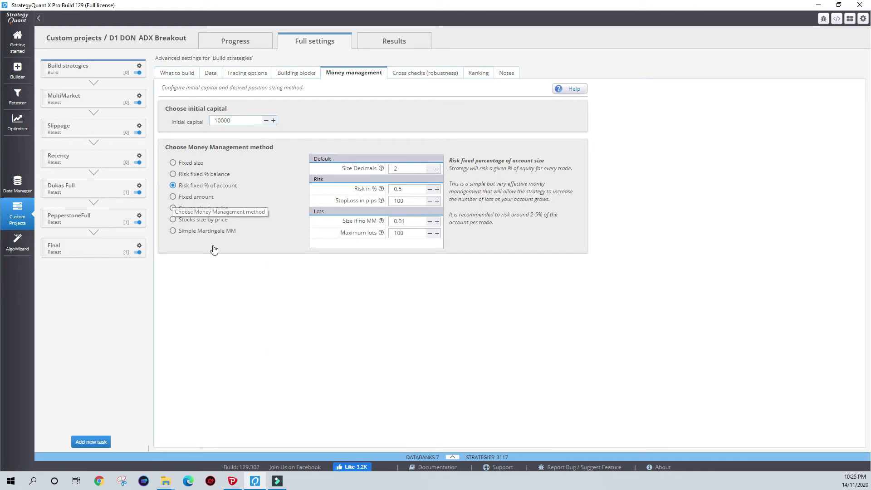
Choose the Fixed amount money management method with RiskedMoney 50 and Size Decimals 2
key(Down)
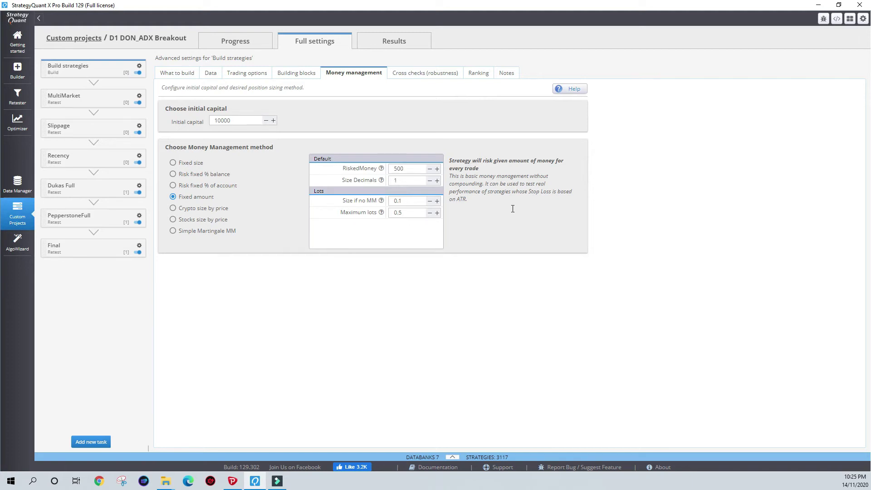
key(ctrl+a)
text(50)
key(ctrl+a)
key(Tab)
key(ctrl+a)
text(2)
key(ctrl+a)
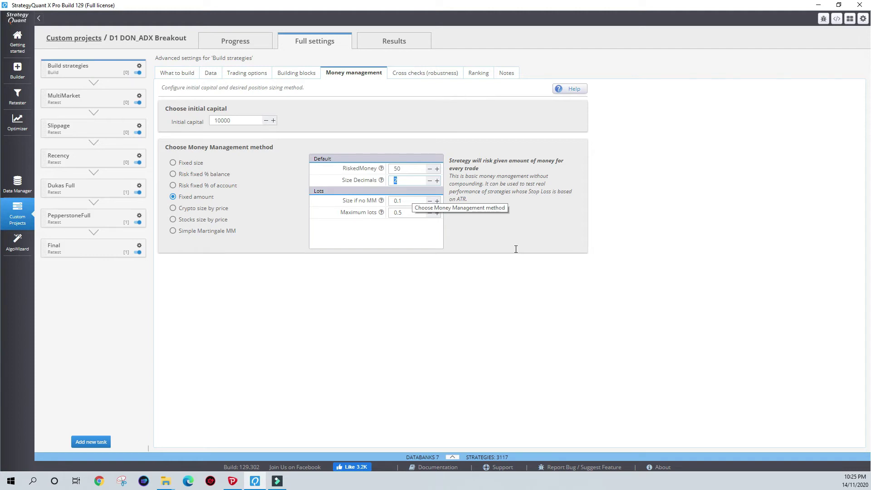
click(516, 248)
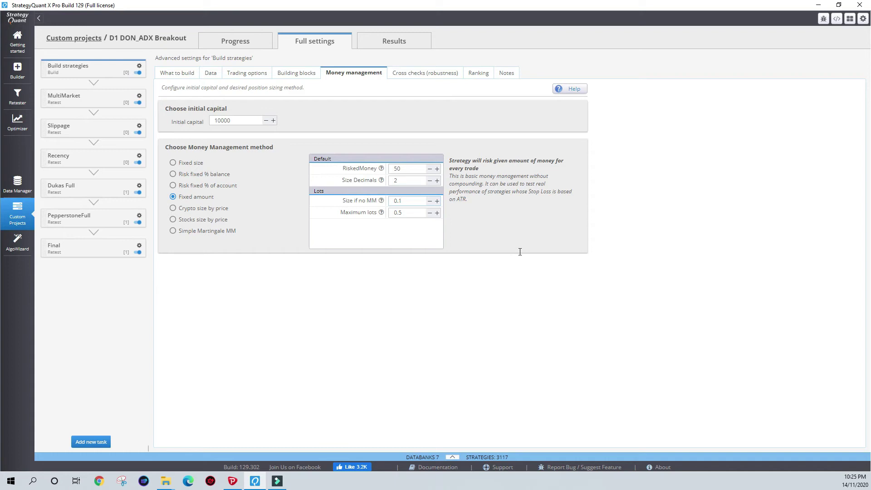
Edit the Fixed amount method's Size if no MM value and set Maximum lots to 100
key(ctrl+a)
text(0.001)
key(BackSpace)
double_click(400, 201)
key(Tab)
text(100)
key(shift+Tab)
key(Tab)
Examine the available test precision options in the main backtest's data settings, and return to the cross checks
key(ctrl+Tab)
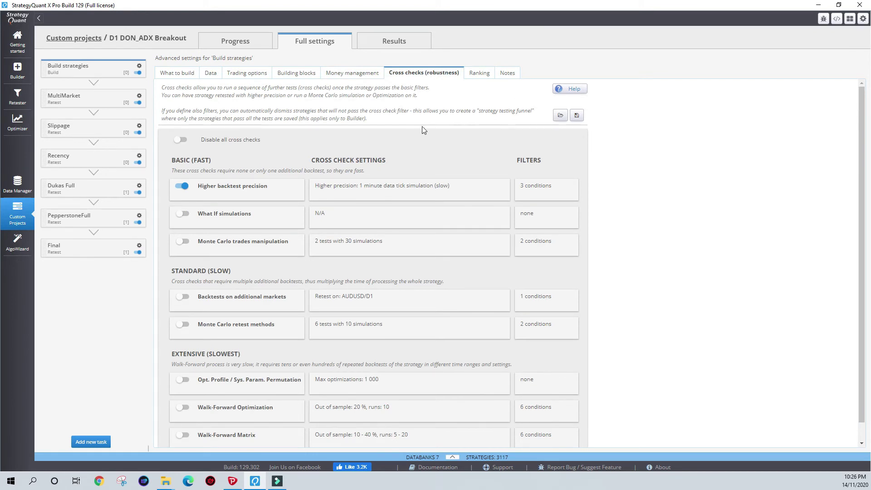
key(ctrl+shift+Tab)
key(ctrl+shift+Tab)
key(ctrl+shift+Tab)
key(ctrl+shift+Tab)
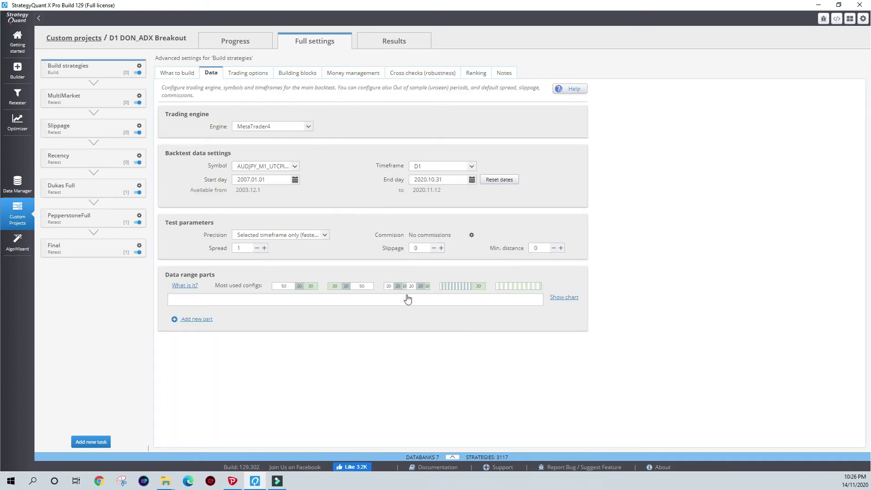
key(alt+Down)
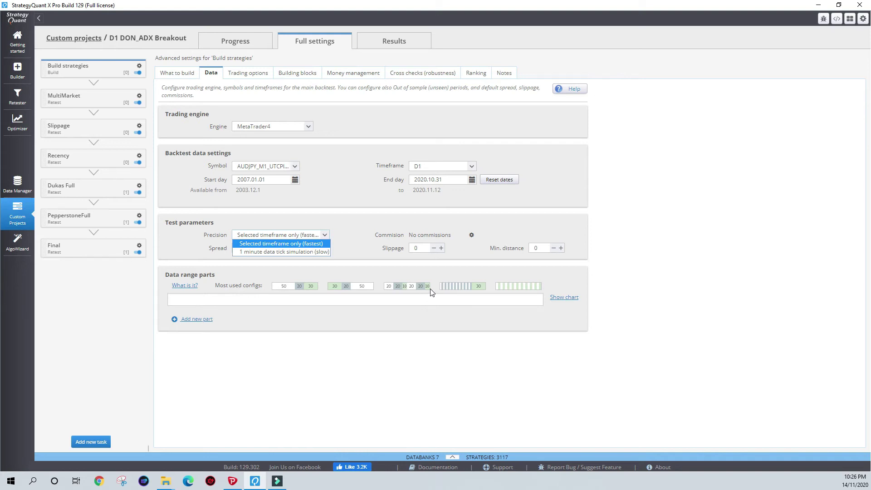
key(ctrl+Tab)
key(ctrl+Tab)
key(ctrl+Tab)
key(ctrl+Tab)
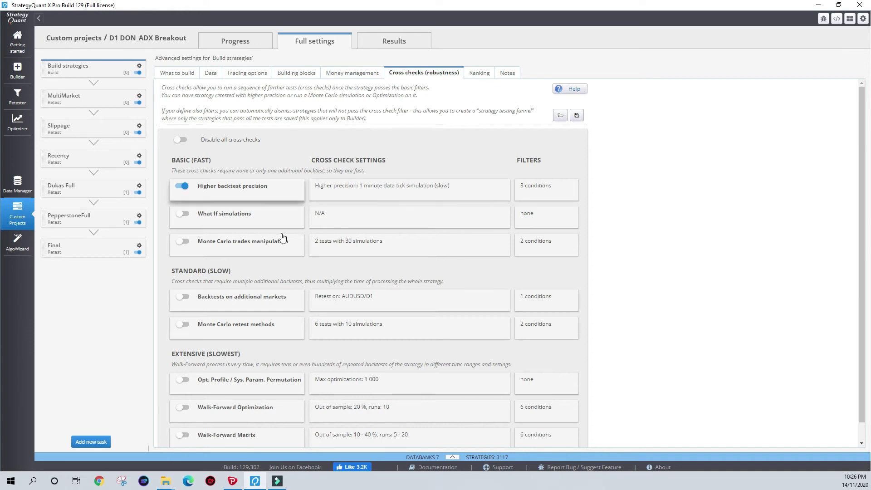
Open the Higher backtest precision cross check settings and review the symbol, main test precision and main test spread
key(space)
key(space)
key(Tab)
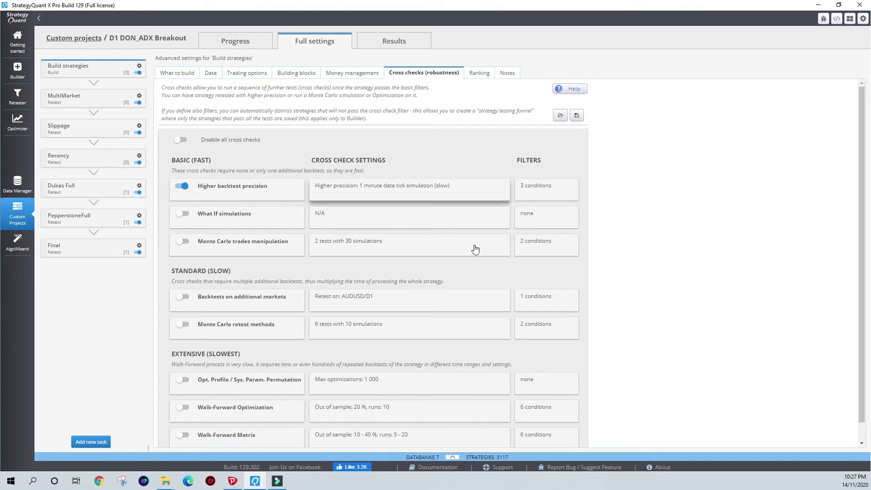
key(Return)
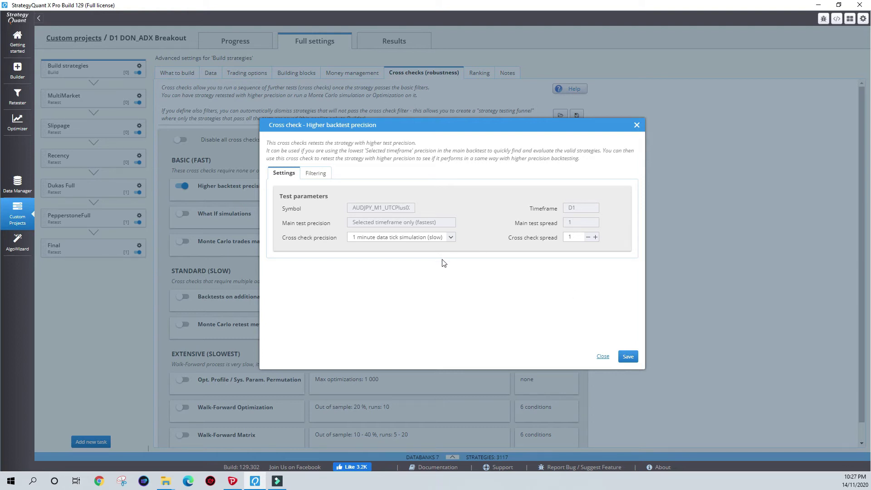
key(Tab)
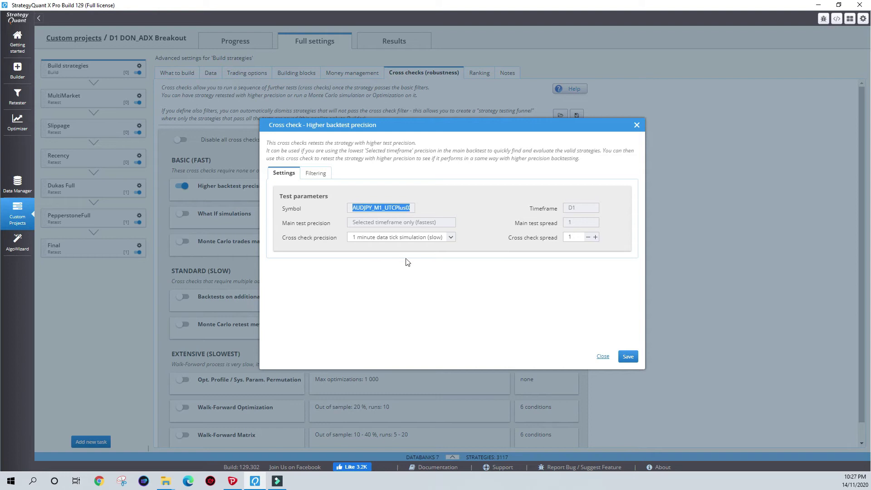
key(Tab)
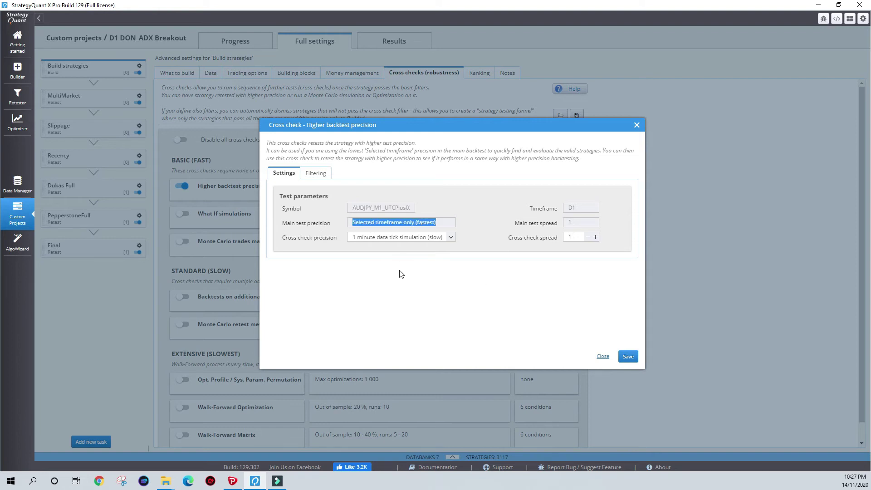
key(Tab)
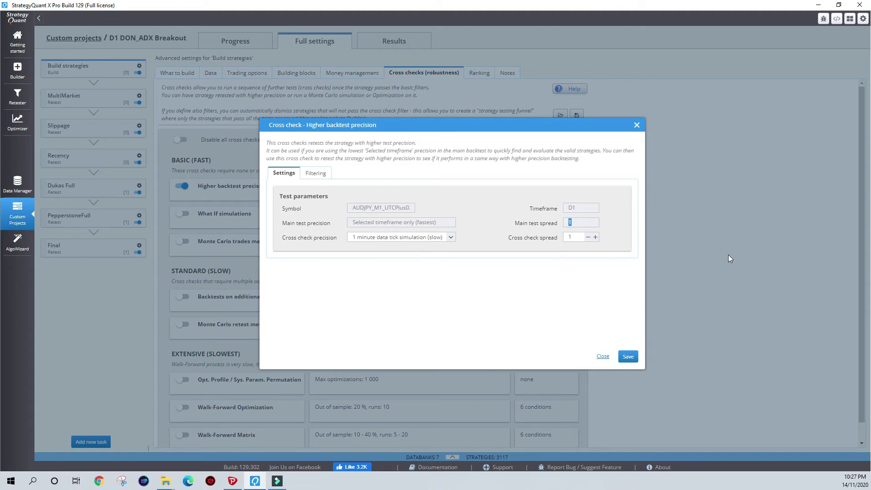
Set the cross check precision to 1 minute data tick simulation (slow) and the cross check spread to 1
key(Tab)
key(space)
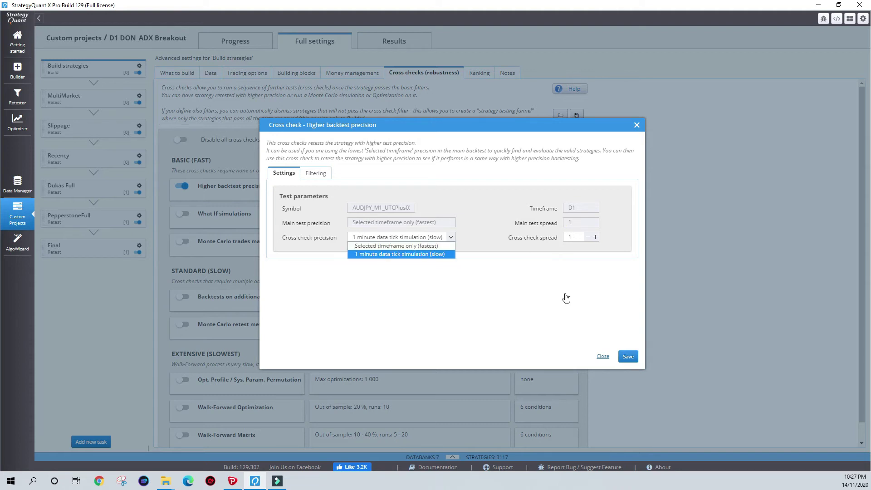
key(Return)
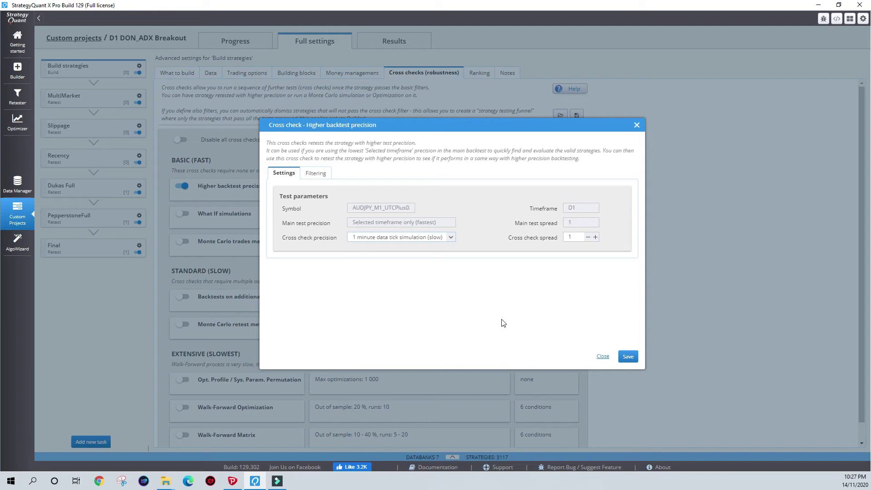
key(ctrl+a)
text(1)
Review the cross check's filtering conditions for net profit, number of trades and Max DD %
key(ctrl+Tab)
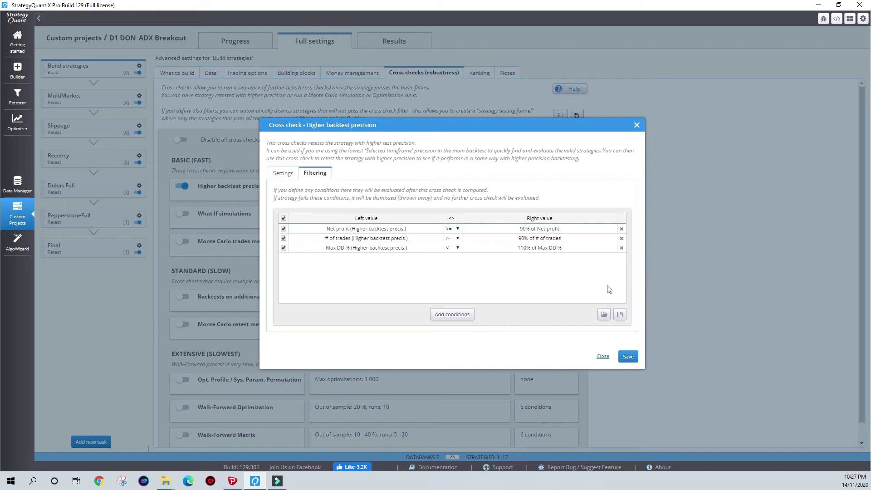
key(Return)
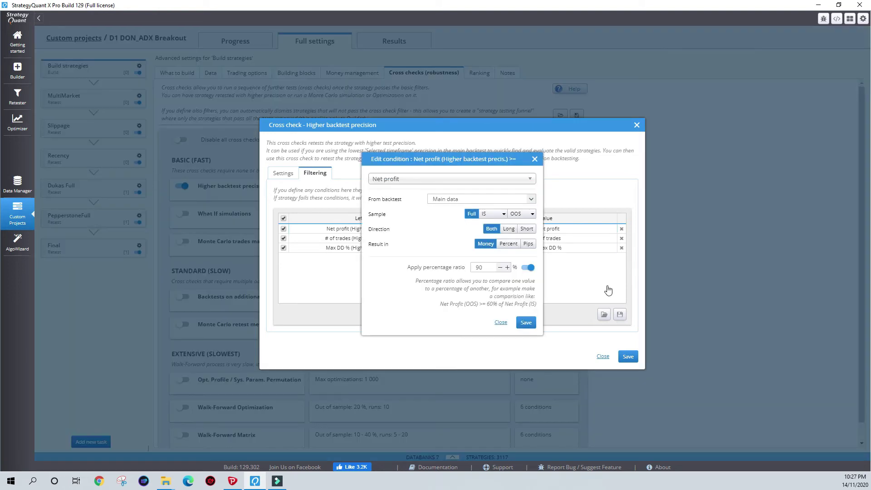
click(631, 406)
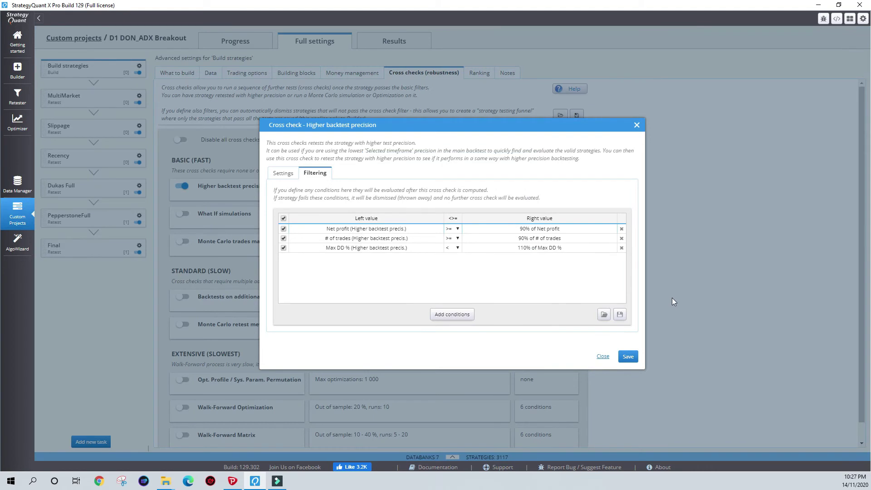
key(Down)
key(Return)
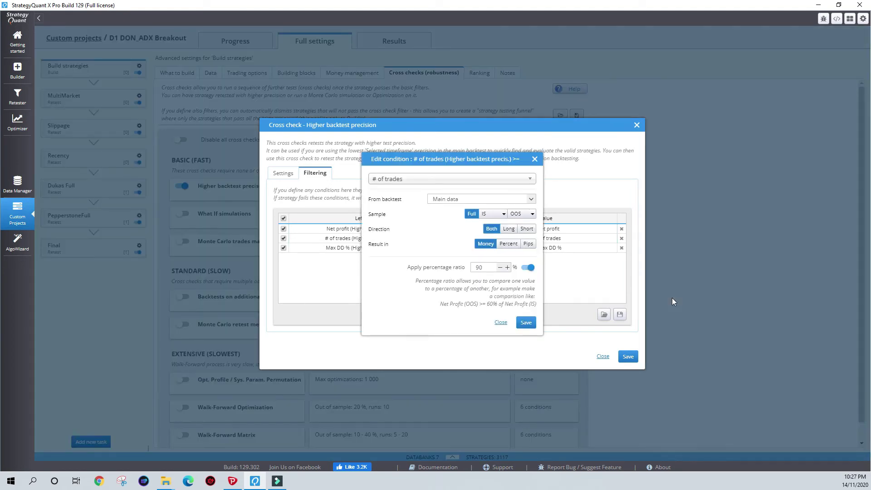
click(628, 407)
key(Down)
key(Return)
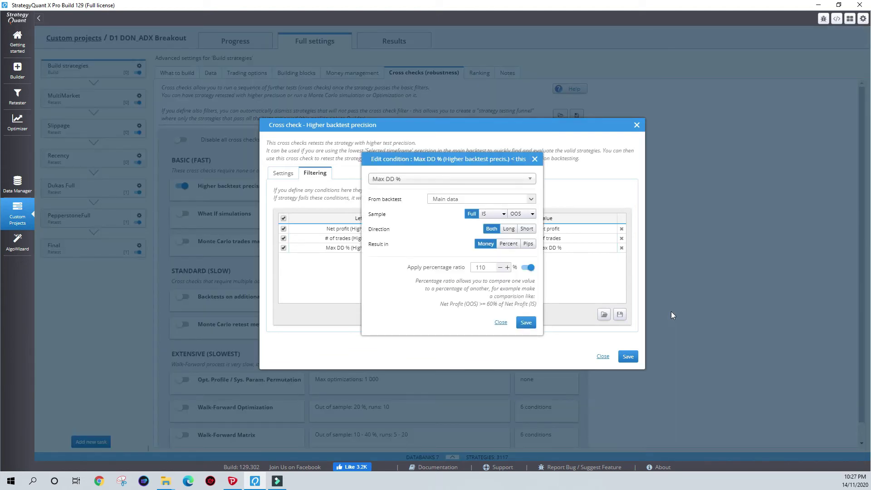
click(628, 407)
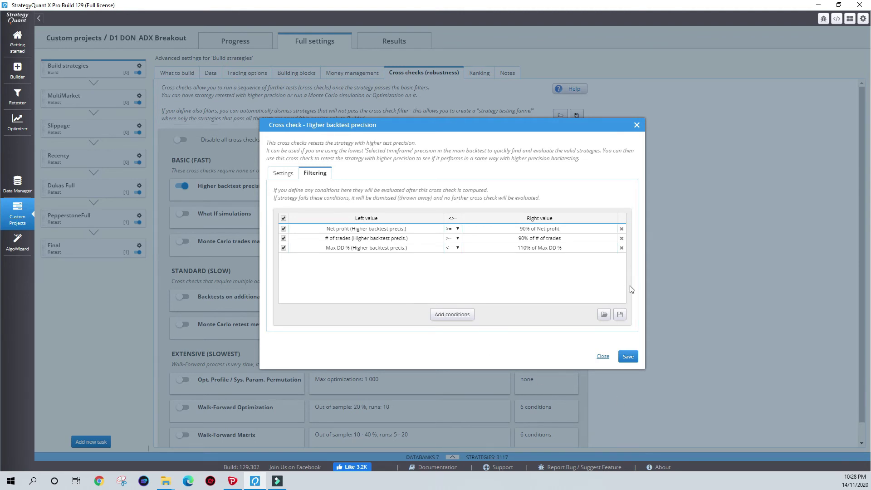
Recheck the percentage ratio of each filtering condition, from net profit through number of trades to Max DD %
key(Return)
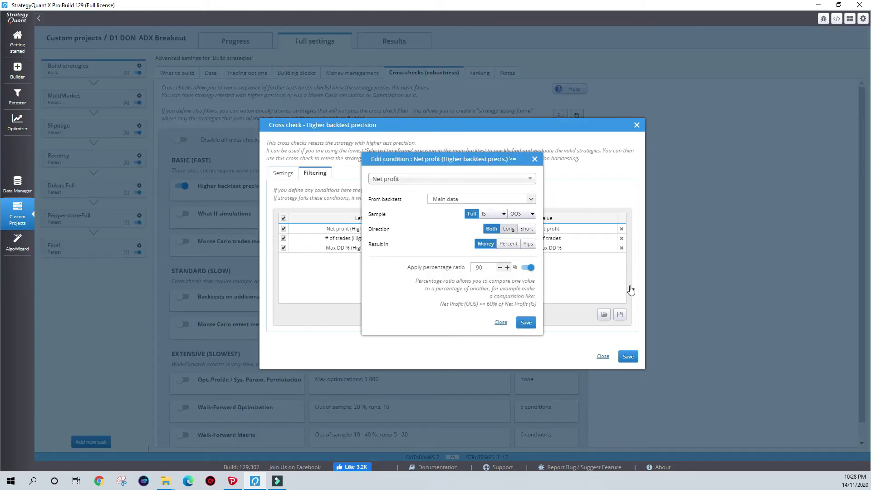
key(Tab)
key(Return)
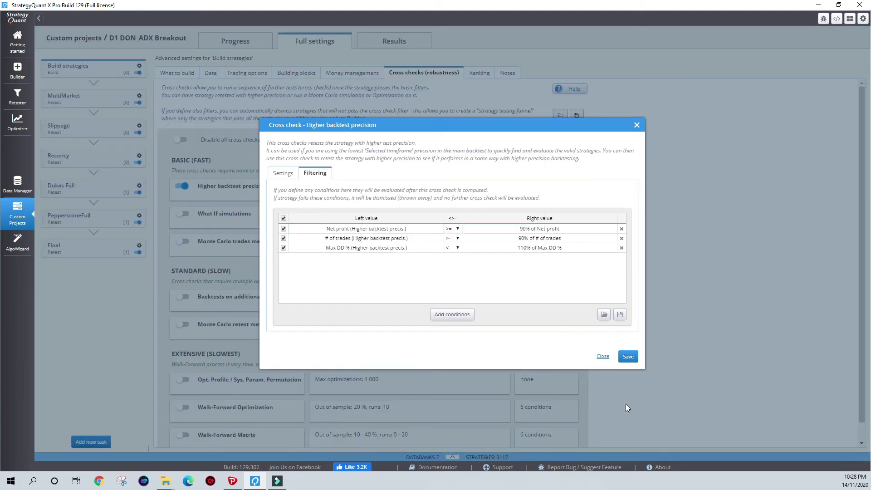
key(Down)
key(Return)
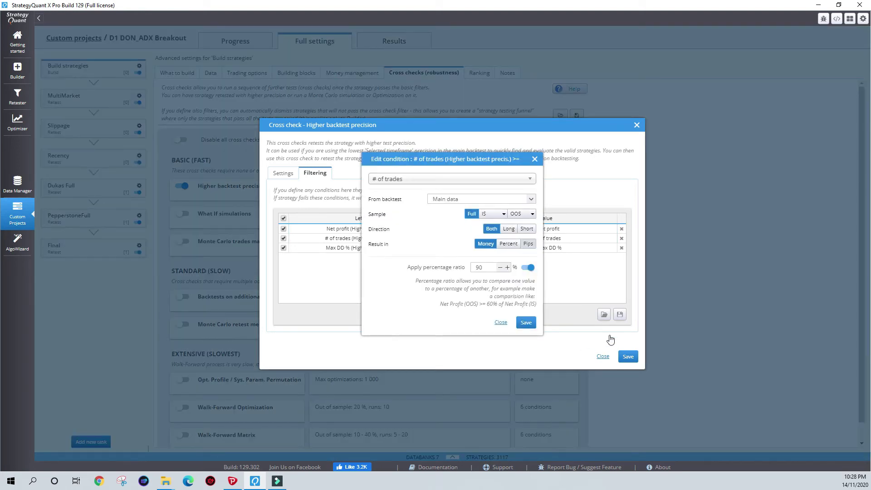
key(Tab)
key(Return)
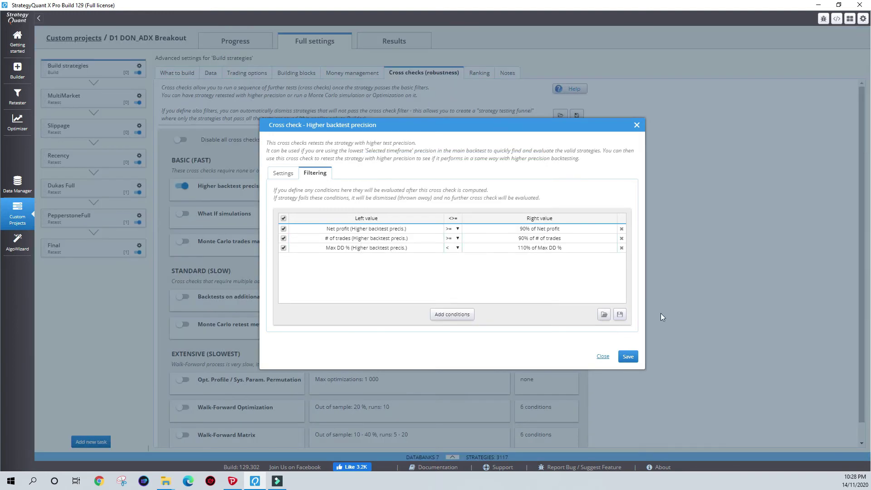
key(Down)
key(Return)
key(Tab)
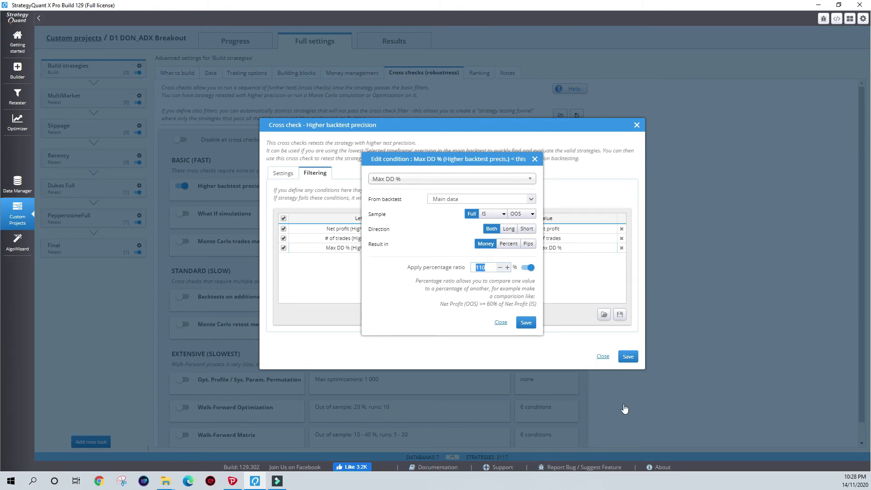
key(Return)
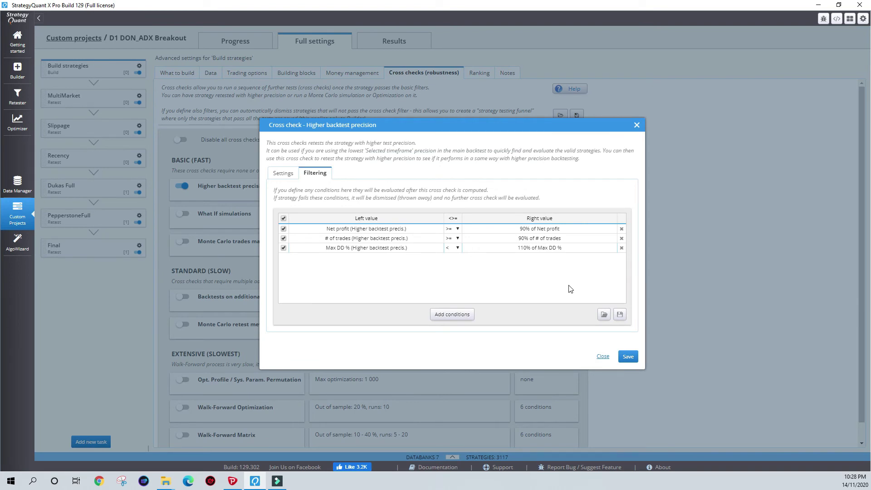
Close the Higher backtest precision settings, reopen them to review the test parameters, and close them again
click(757, 449)
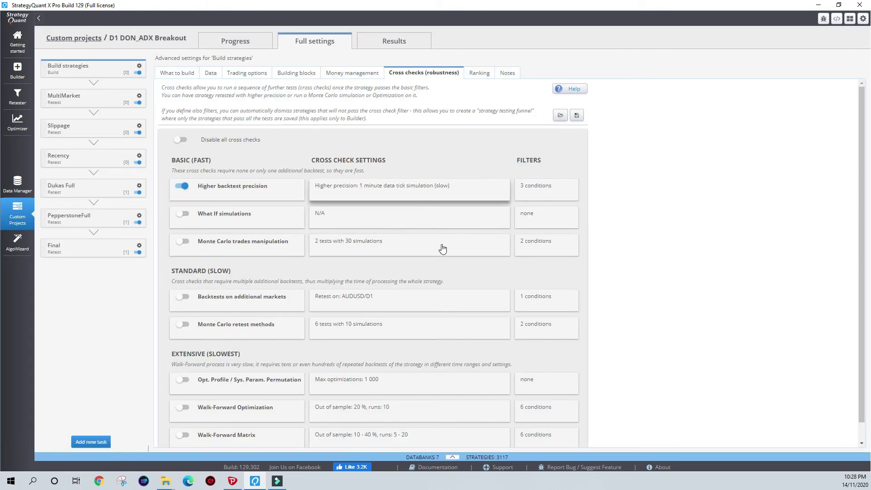
click(435, 190)
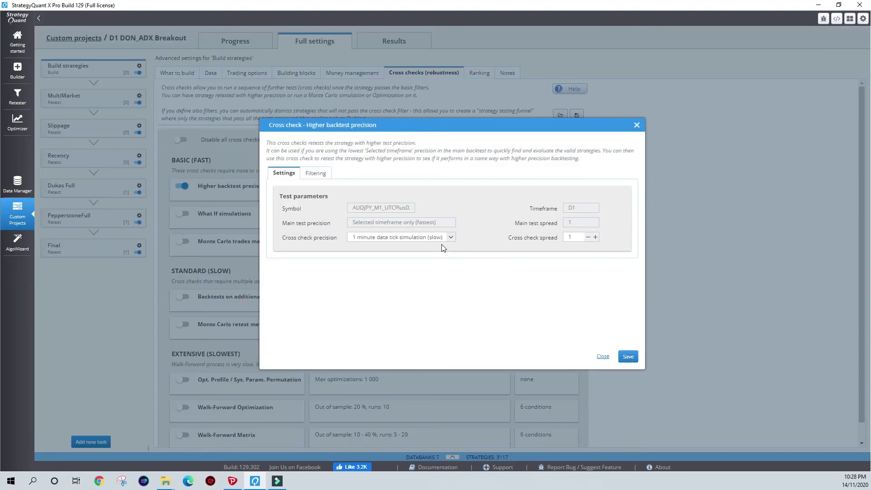
click(754, 449)
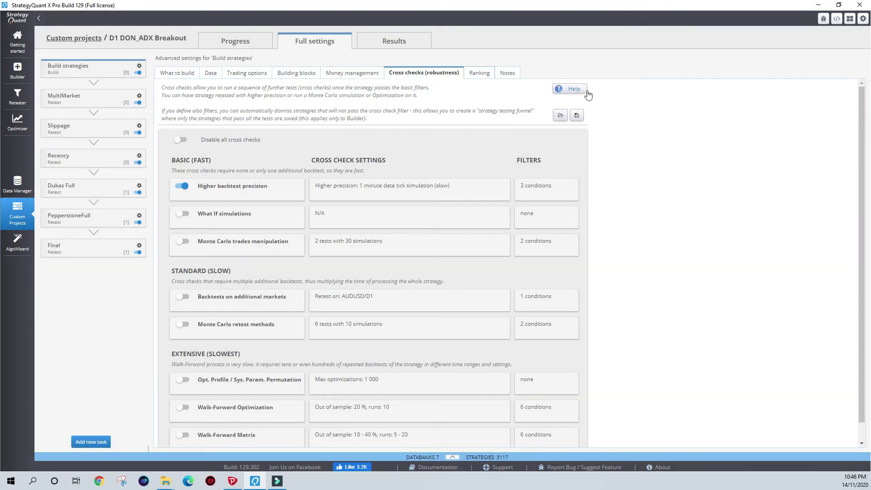
Open the Build strategies ranking settings and check the maximum number of strategies to store in the databank
key(ctrl+Tab)
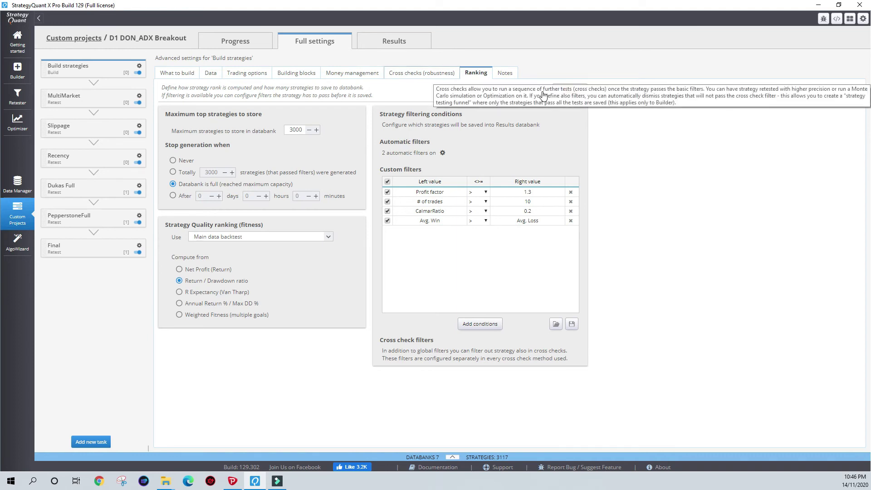
key(ctrl+a)
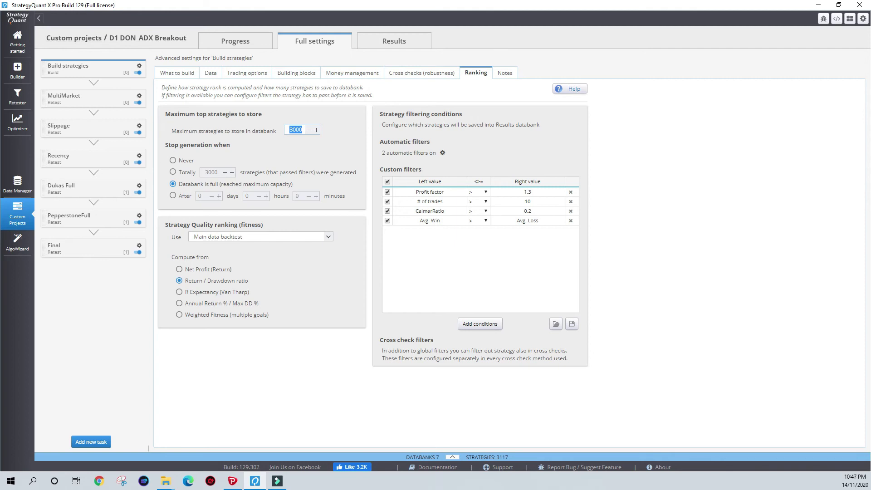
key(Home)
key(shift+End)
Look through the Results and MultiMarket databanks, and collapse the databank list
click(452, 457)
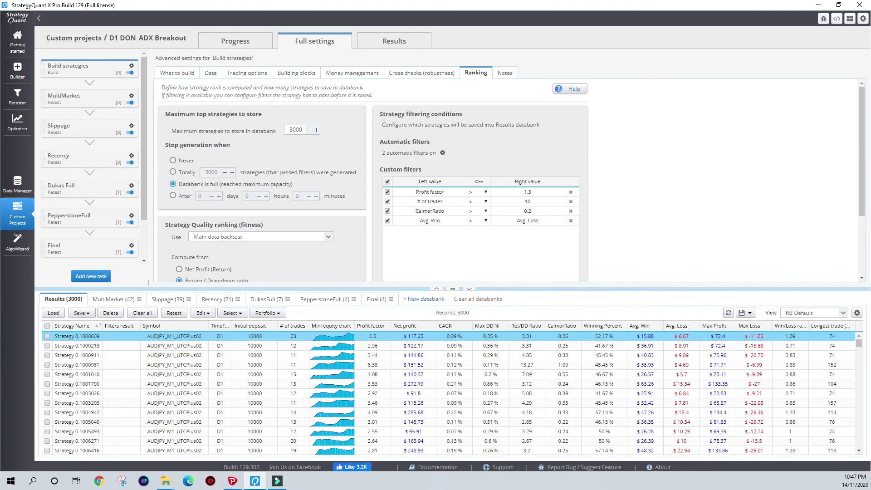
click(111, 299)
click(469, 288)
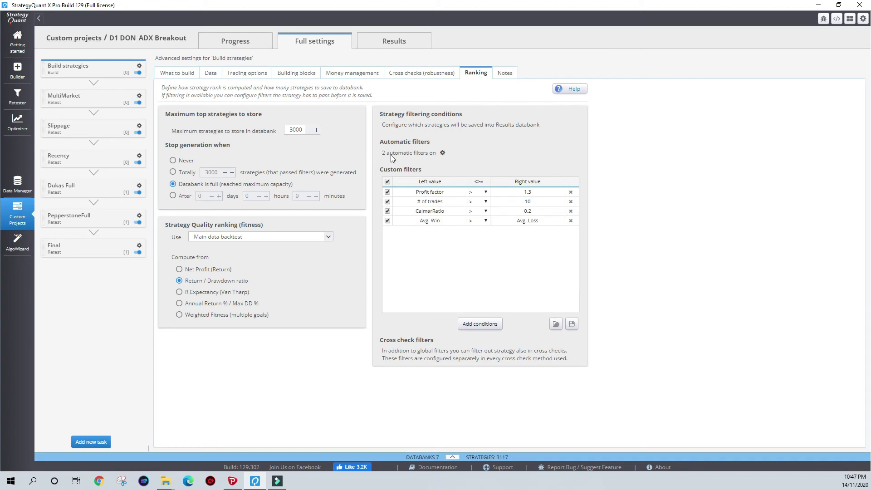
Recheck the test parameters and filtering conditions of the Higher backtest precision cross check, and close its settings
key(Tab)
click(379, 192)
key(Up)
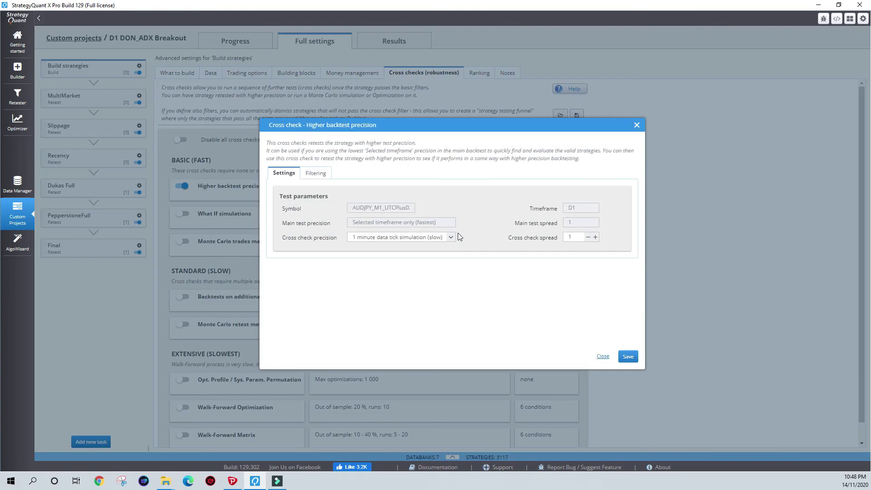
click(316, 173)
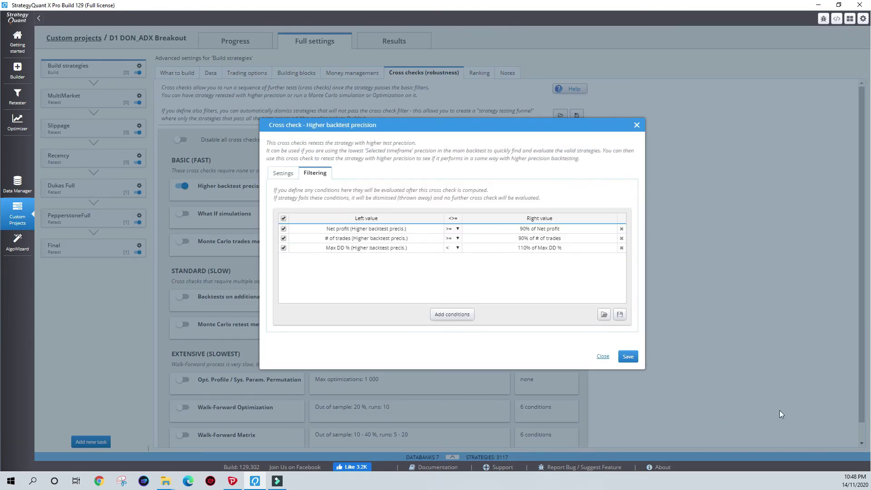
key(Escape)
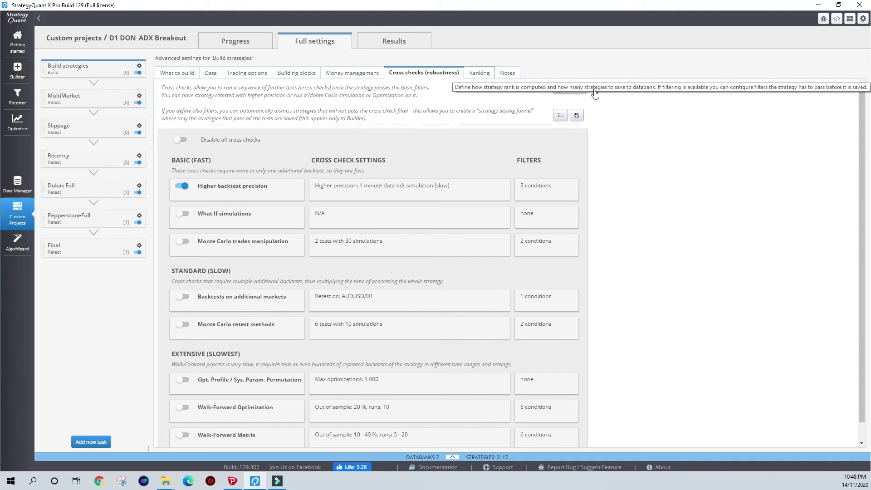
Review the automatic filters and the custom profit factor and number of trades conditions in the ranking settings
key(ctrl+Tab)
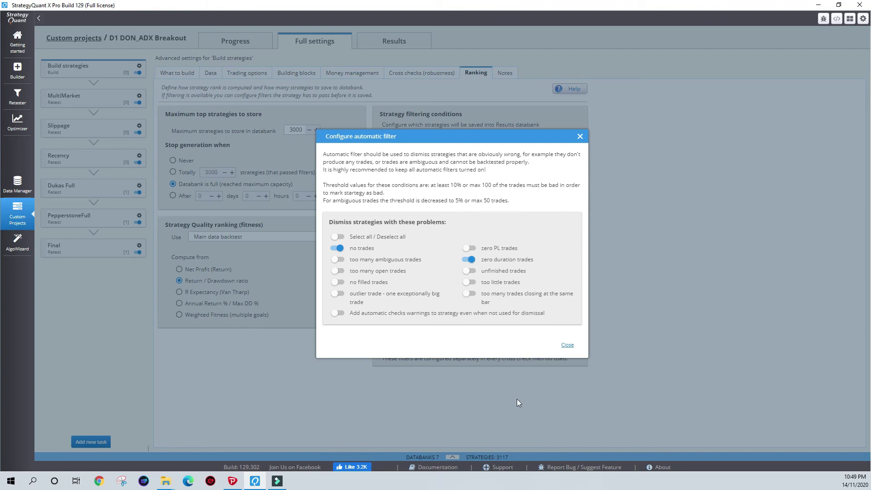
click(706, 435)
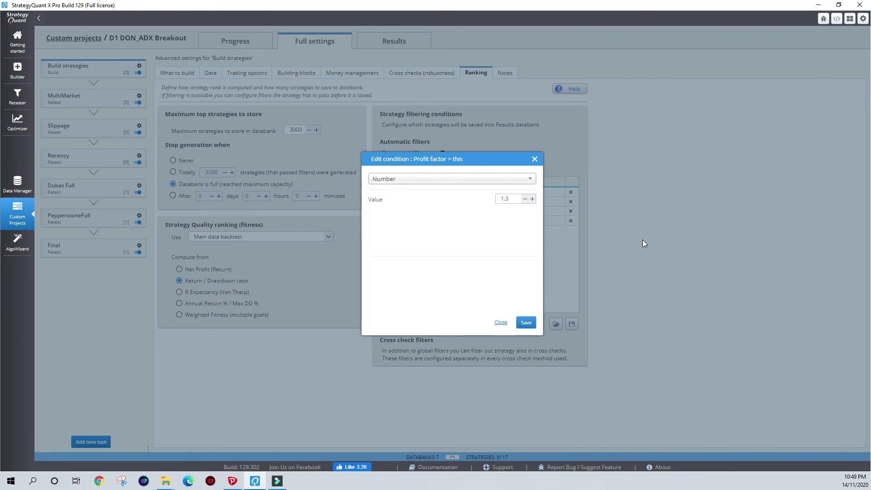
key(Escape)
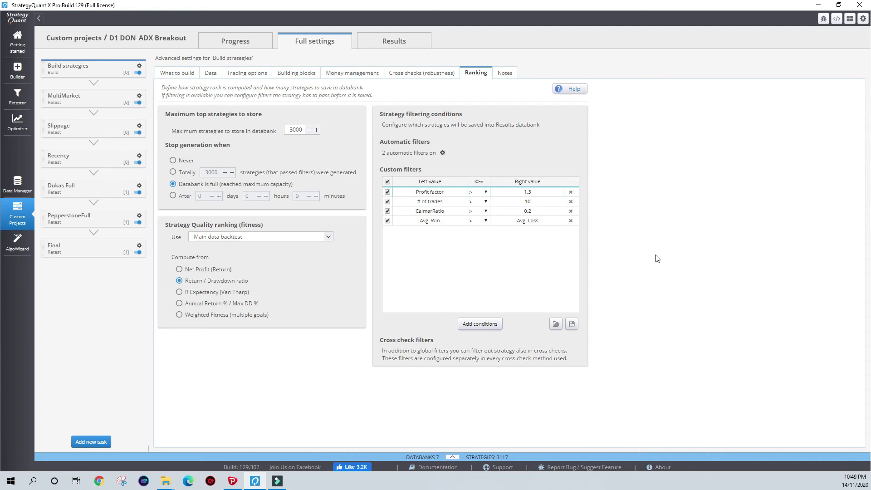
key(Return)
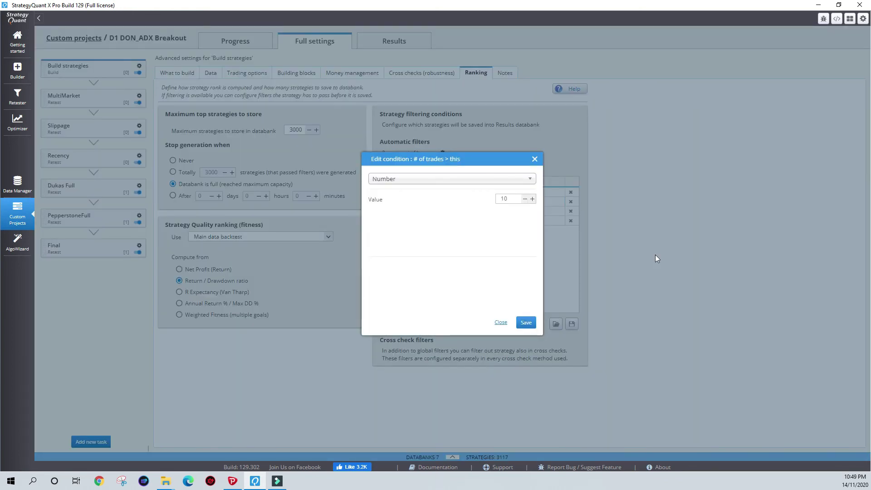
key(Escape)
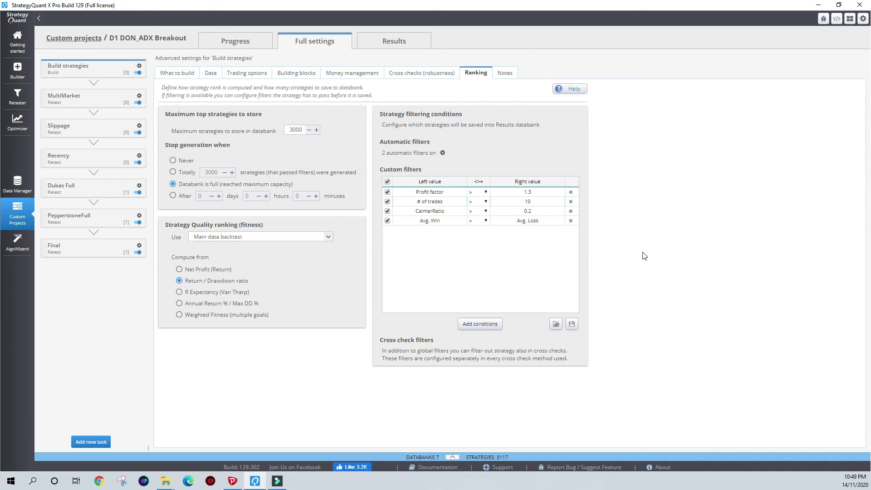
key(Return)
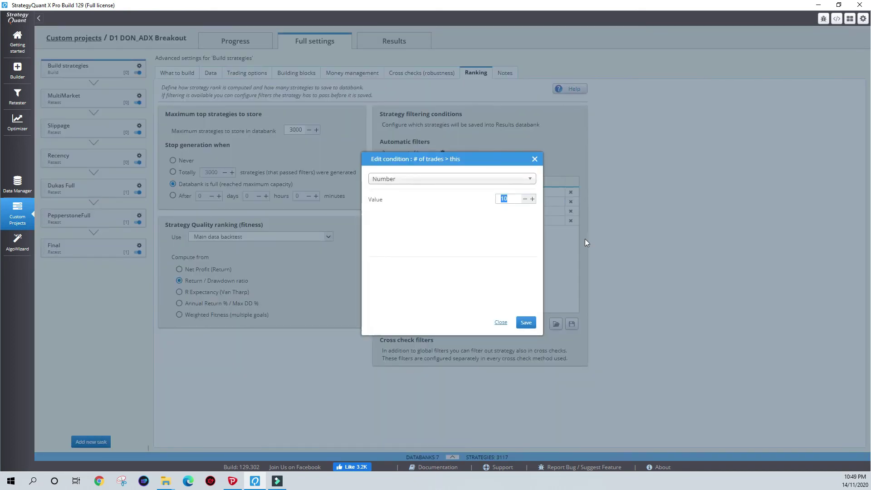
key(Escape)
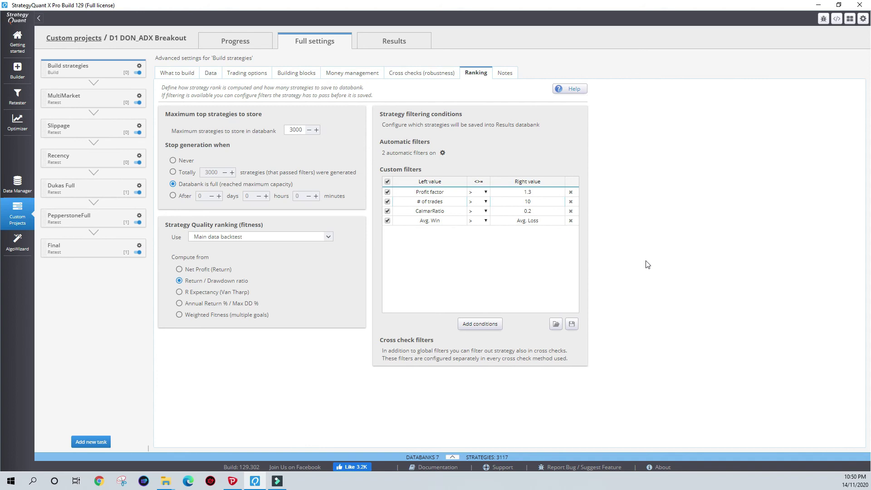
Examine the Results databank sorted by number of trades, going through the strategies with the most trades
click(452, 457)
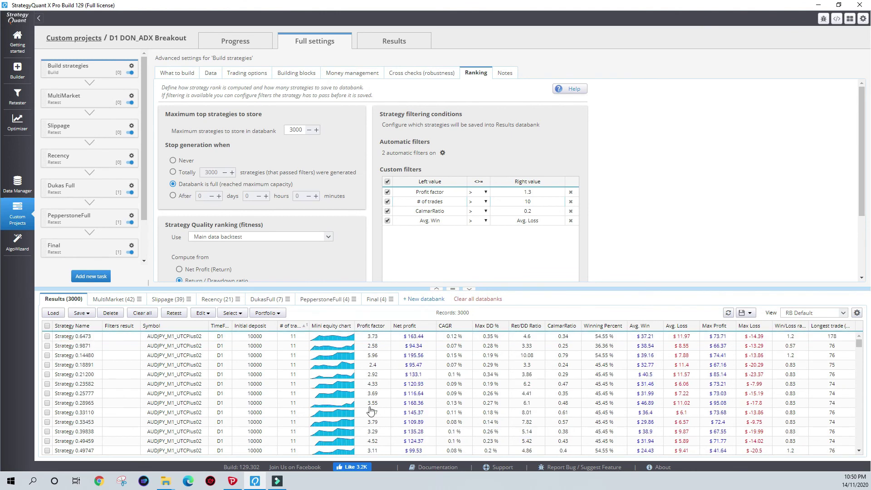
key(Down)
key(Down)
key(Down)
key(Down)
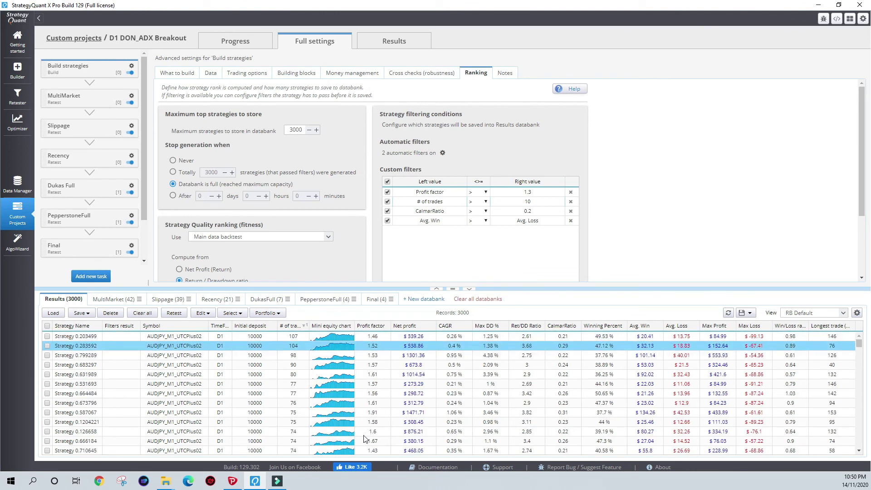
key(Down)
key(Down)
key(Down)
key(Down)
key(Down)
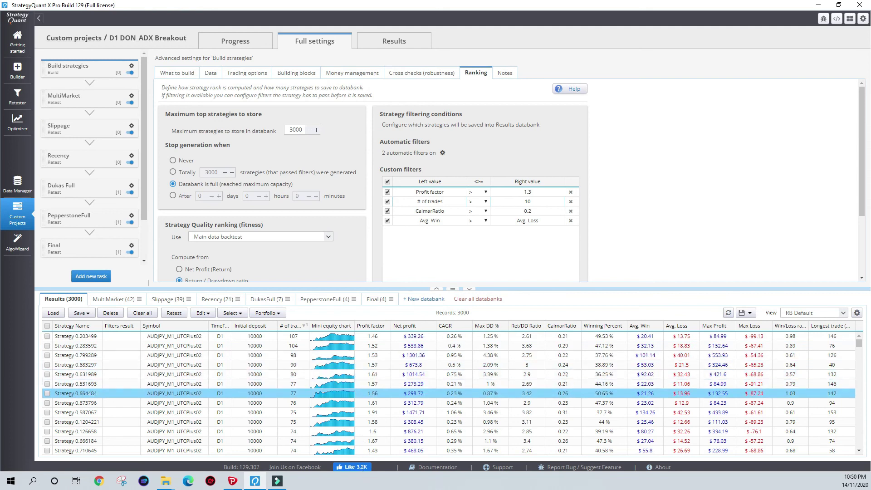
key(Down)
key(Down)
key(Down)
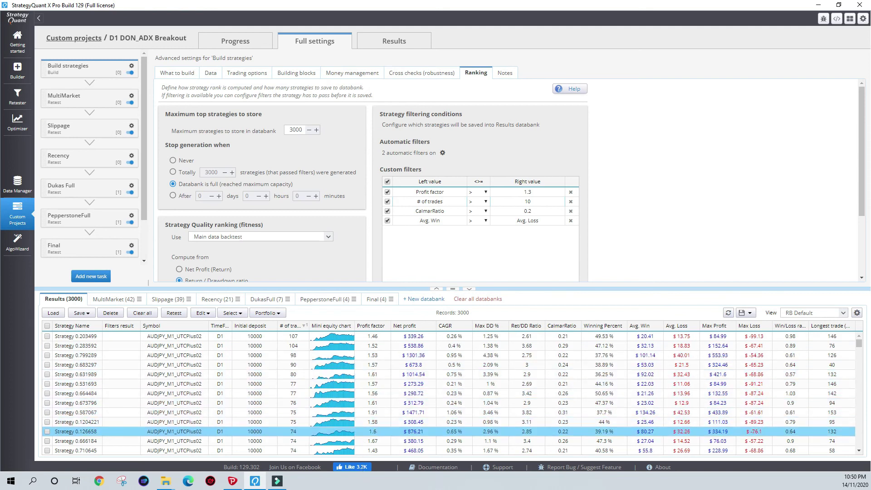
scroll(593, 377, down, 5)
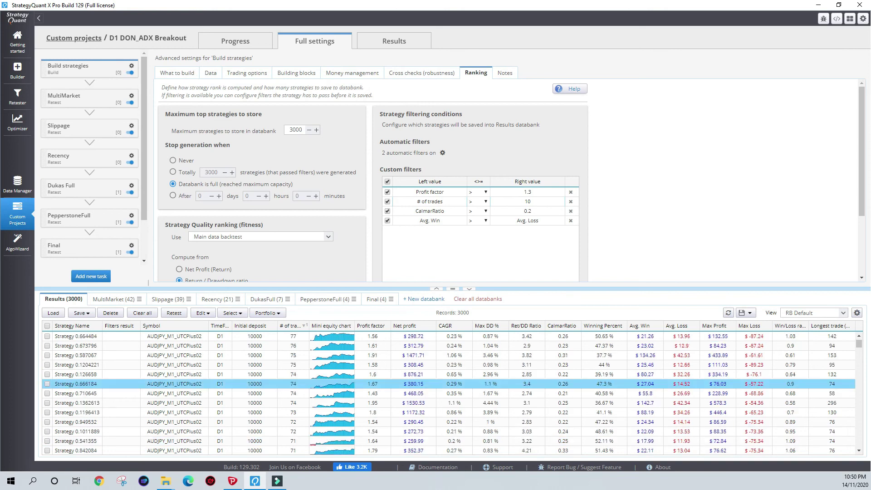
scroll(583, 369, down, 10)
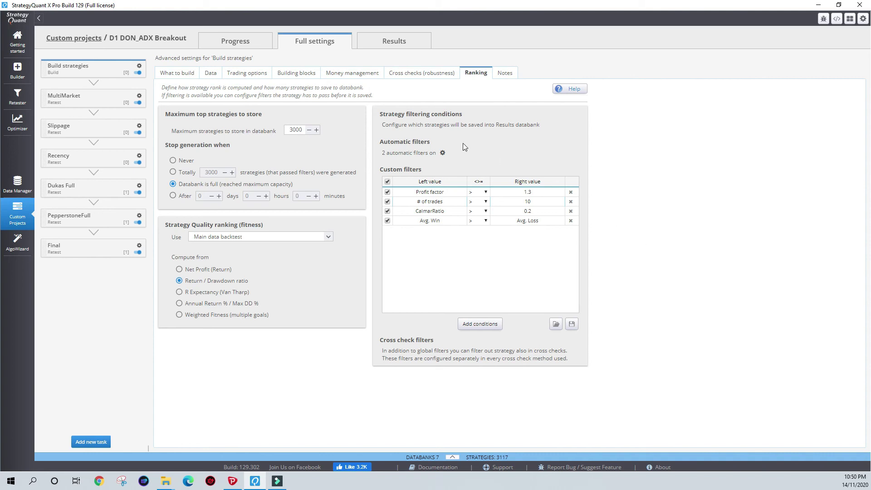
Glance at the MultiMarket retest settings, return to the Build strategies ranking and review its CalmarRatio and Avg. Win conditions
click(105, 99)
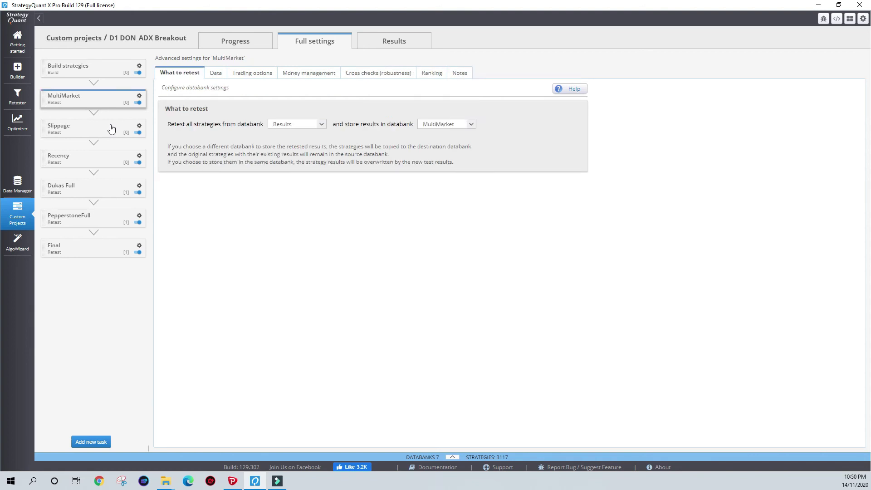
click(116, 86)
key(ctrl+shift+Tab)
key(ctrl+shift+Tab)
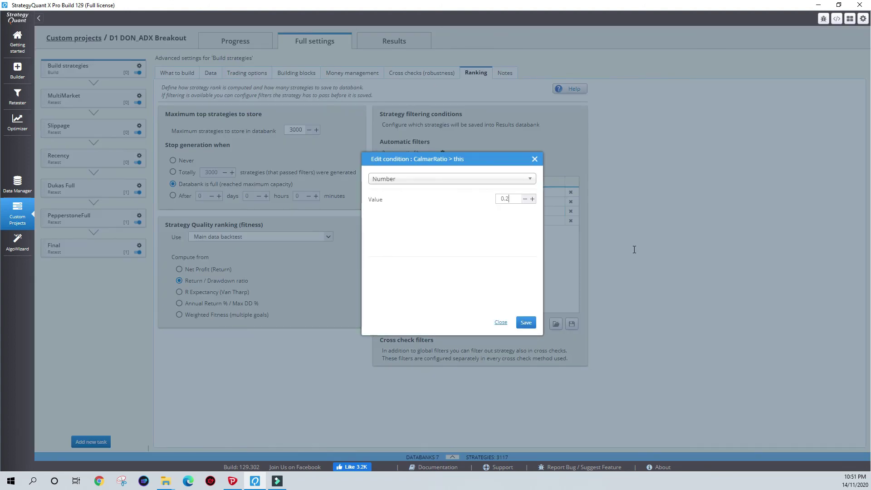
key(Return)
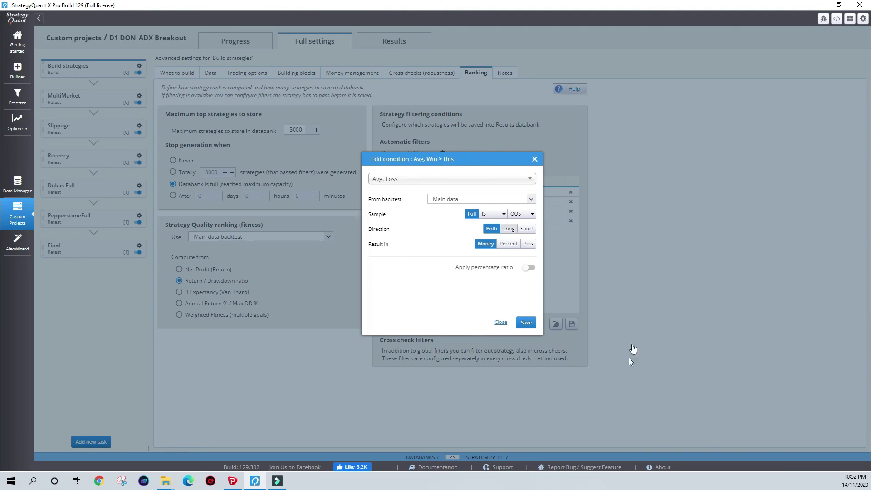
key(Return)
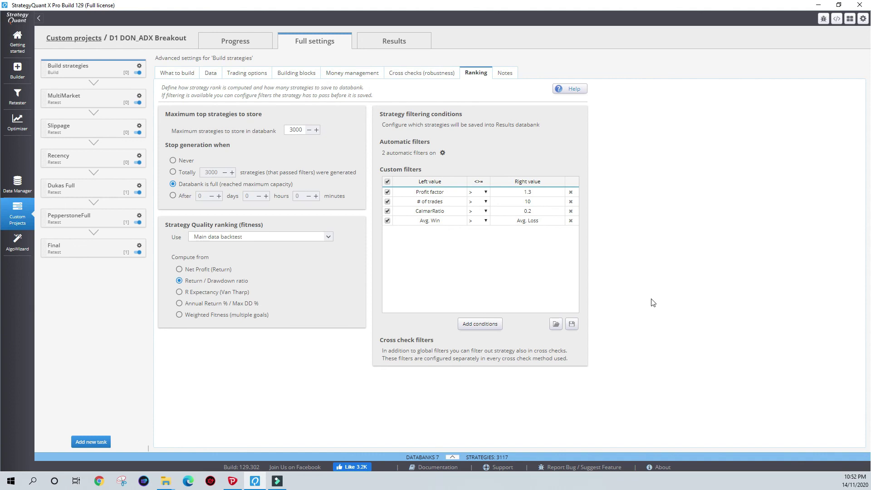
Review the description in the Build strategies notes and save the notes
key(ctrl+Tab)
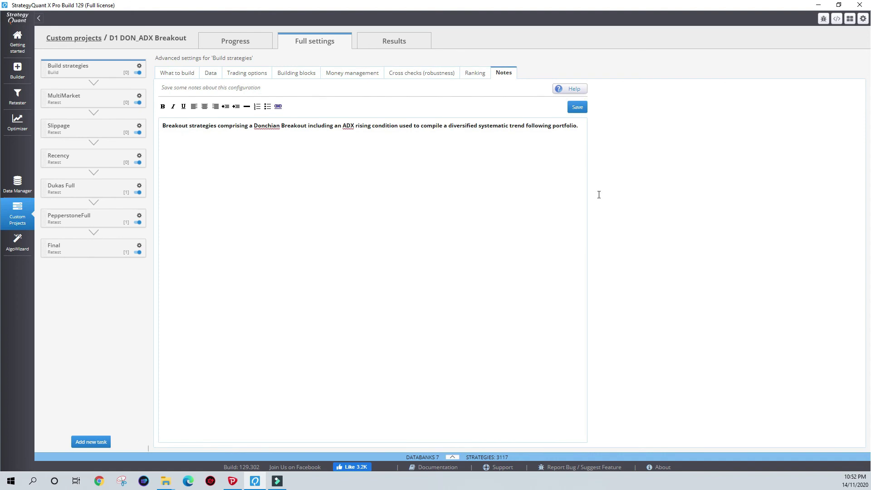
key(ctrl+a)
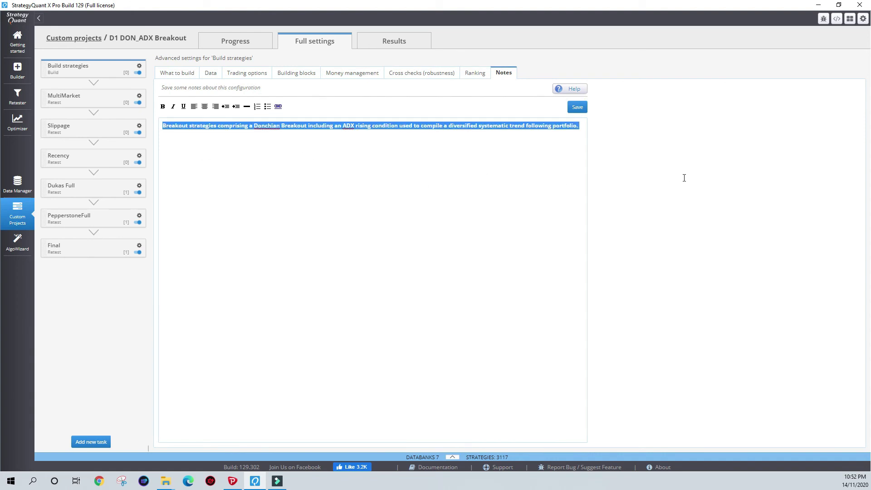
key(ctrl+End)
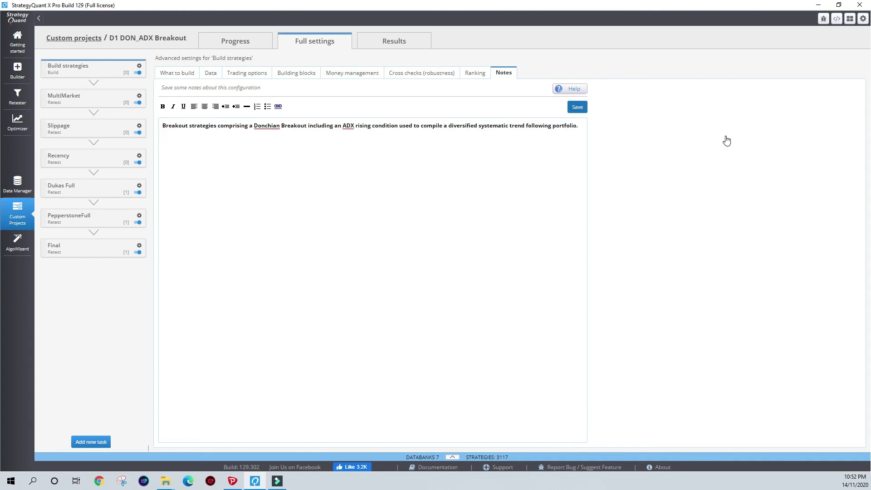
key(ctrl+s)
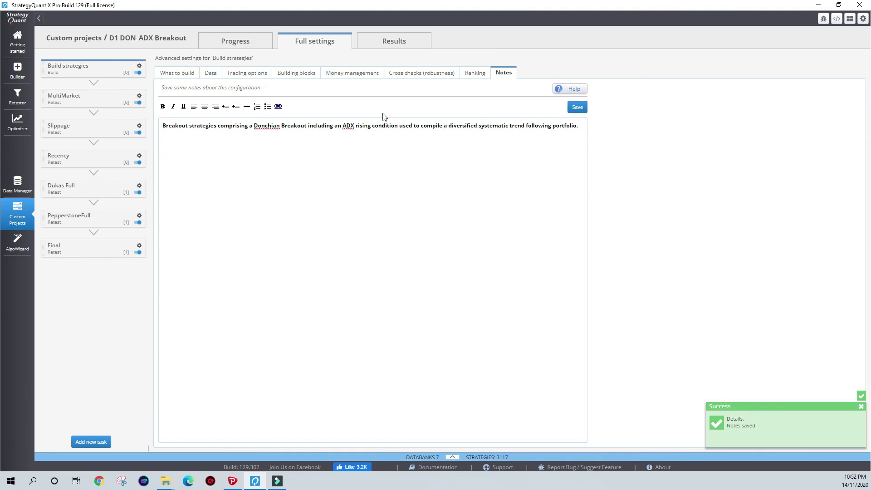
Review the What to build settings of Build strategies, and look at the retest tasks from MultiMarket to Recency
click(177, 72)
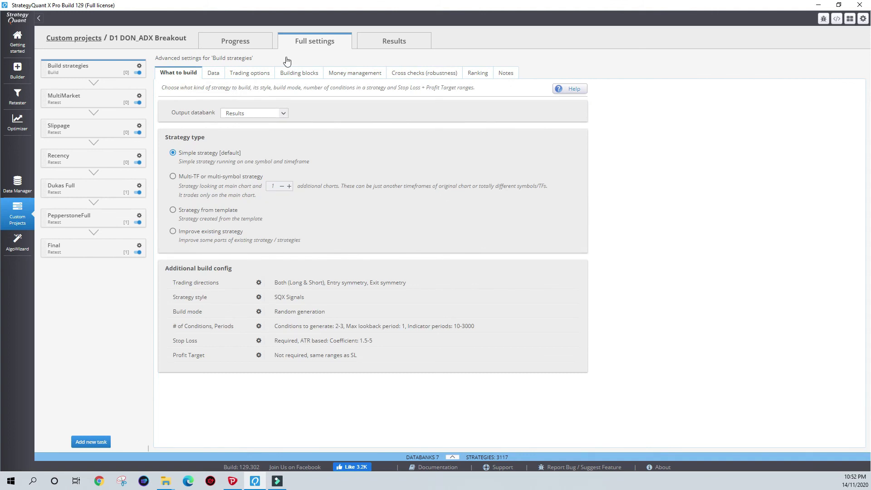
click(328, 49)
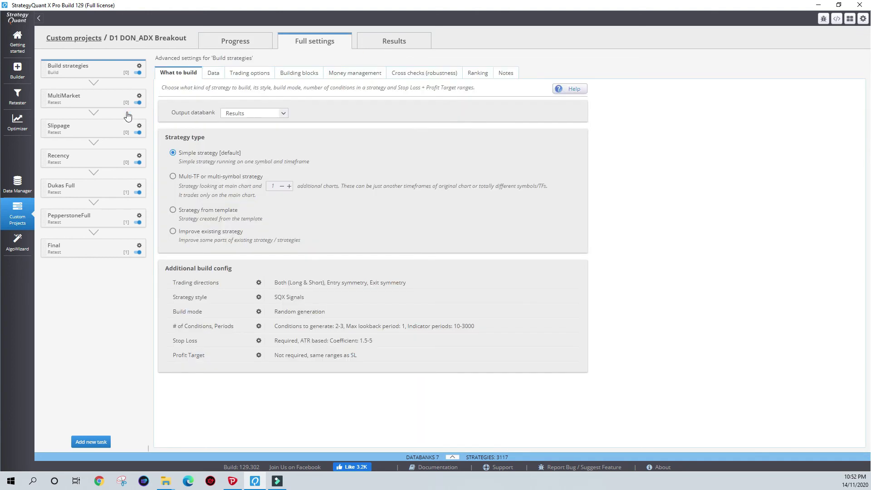
click(128, 111)
click(124, 166)
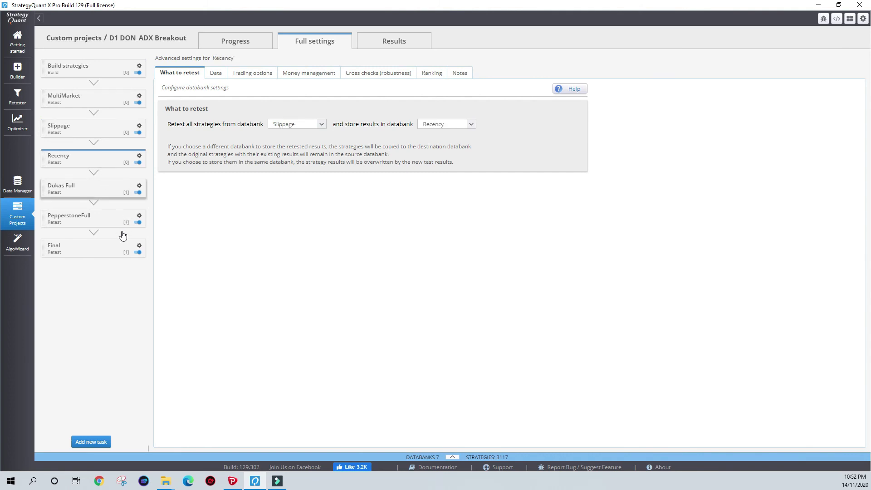
Go through the remaining retest tasks to Final, and view the progress page's settings summary for Build strategies
key(Down)
key(Down)
key(Down)
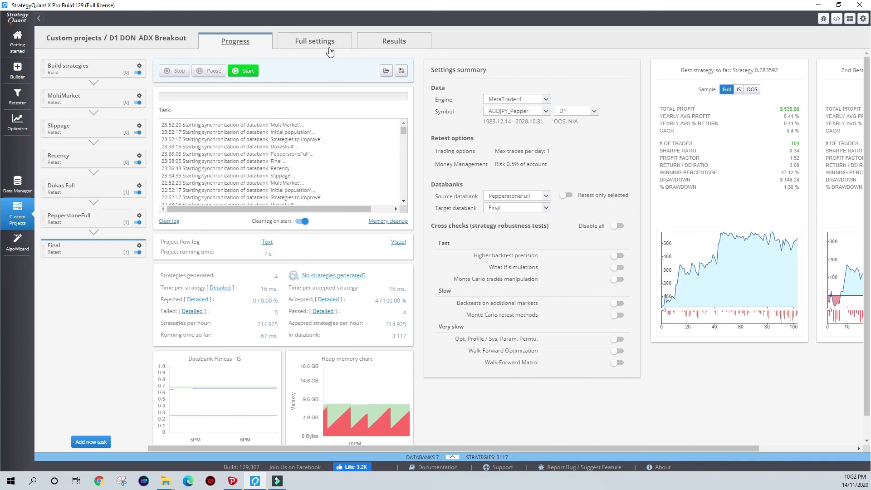
click(104, 76)
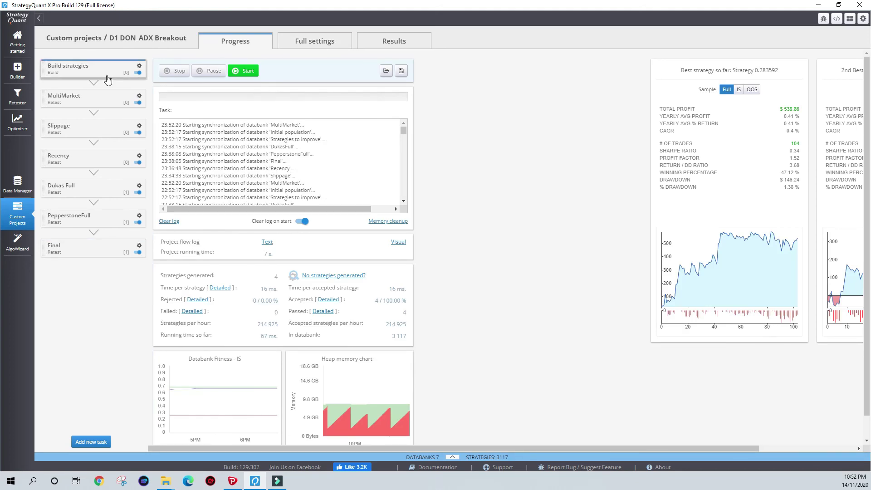
click(314, 41)
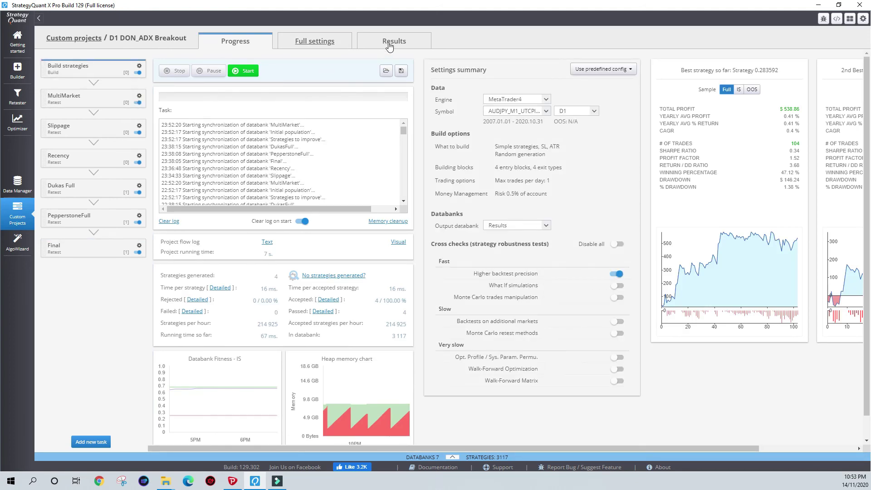